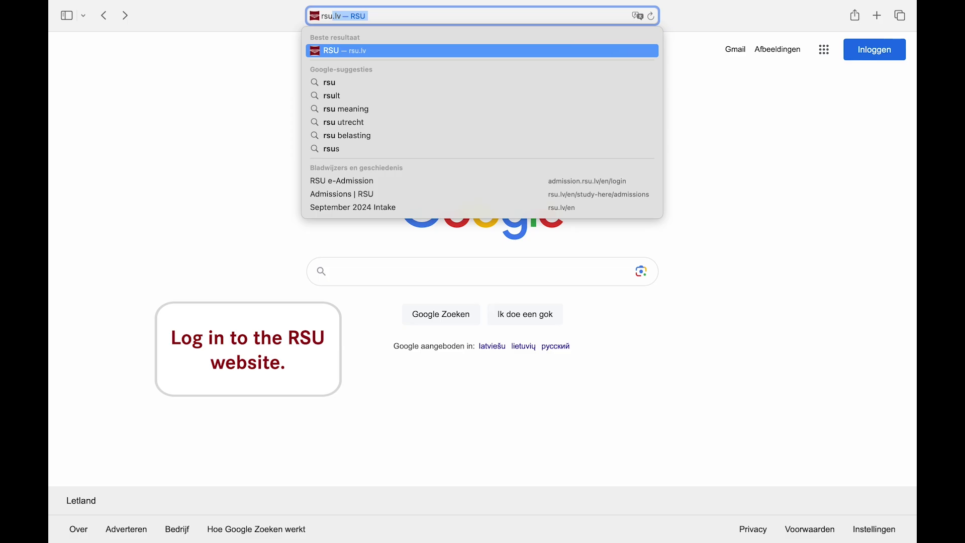
pyautogui.write('.lv')
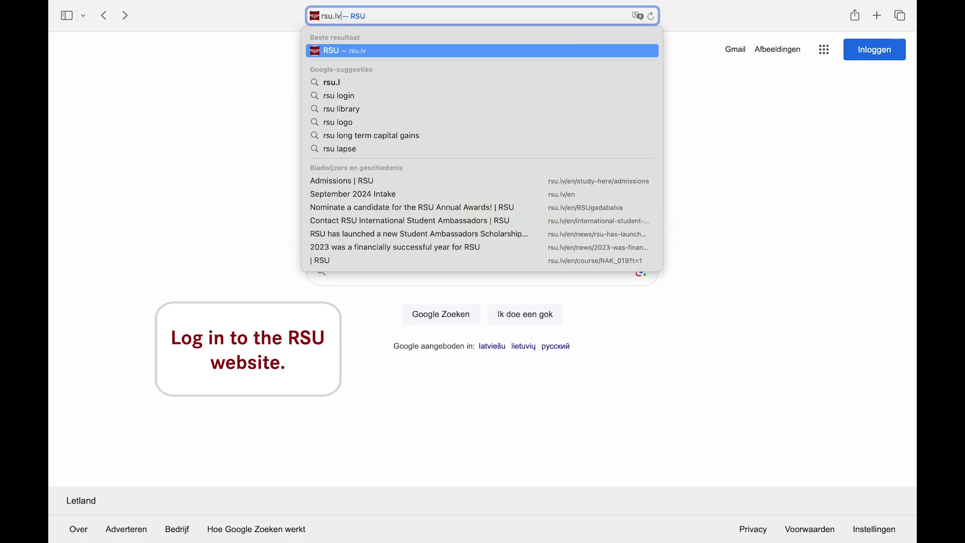
# Step: Load rsu.lv in English and follow Study Here > Admissions to Apply for Studies in English
pyautogui.press('Return')
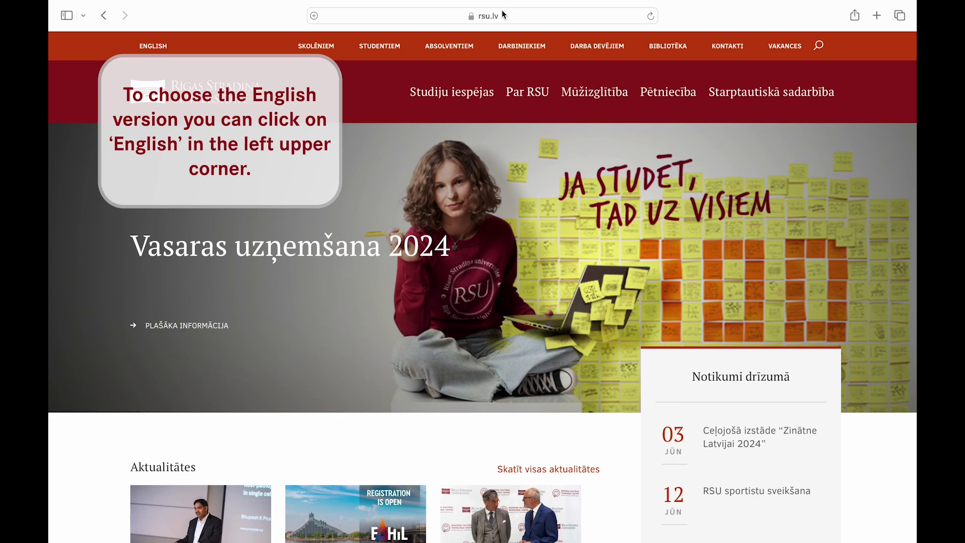
pyautogui.click(154, 46)
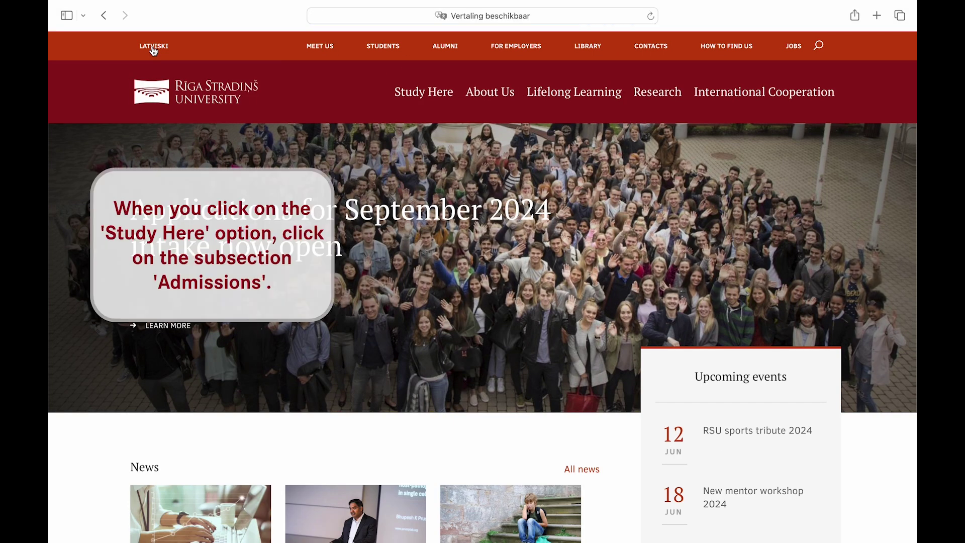
pyautogui.click(400, 97)
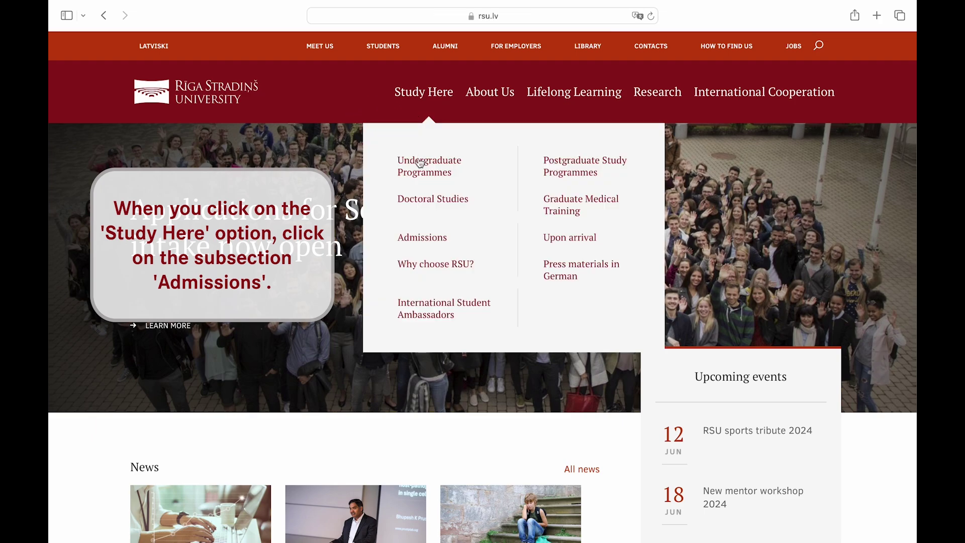
pyautogui.click(419, 238)
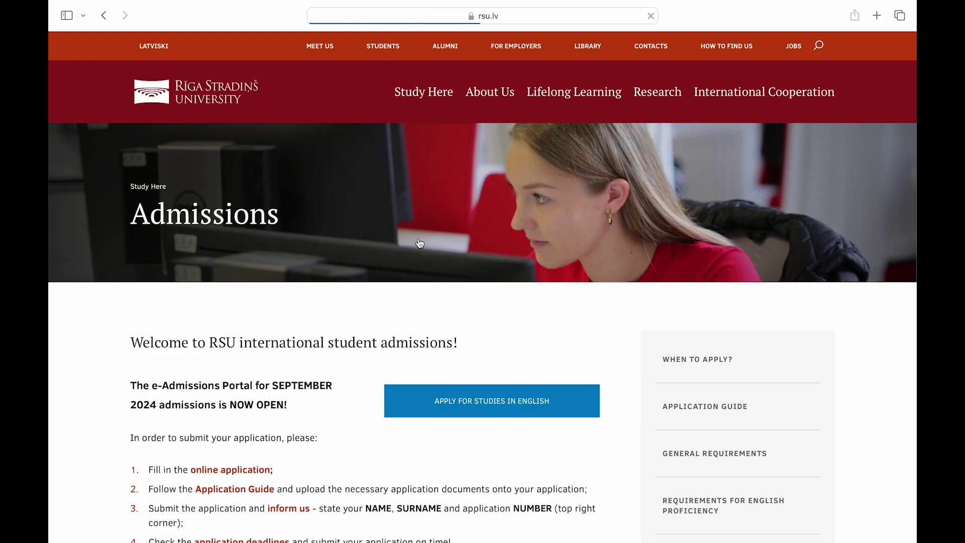
pyautogui.scroll(-3, 419, 243)
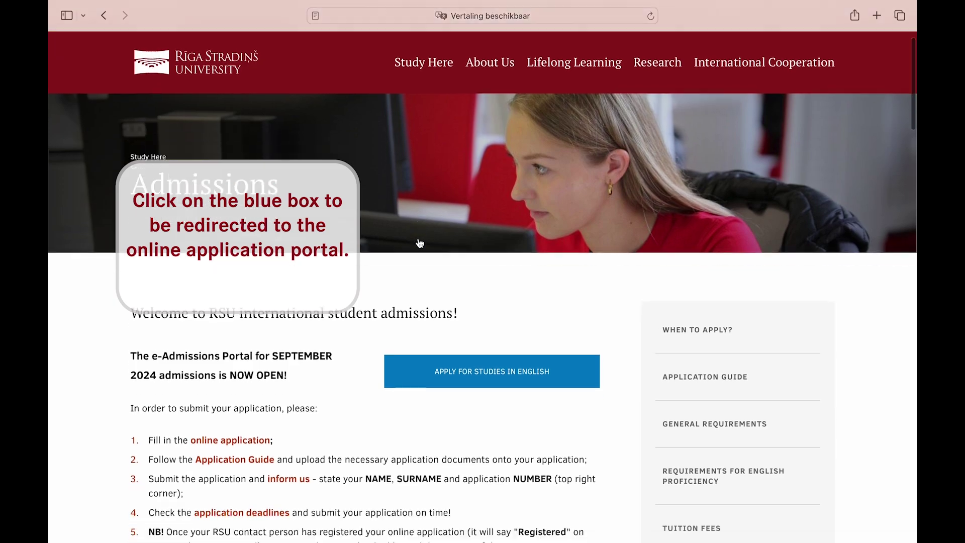
pyautogui.scroll(-2, 419, 243)
pyautogui.scroll(-3, 420, 242)
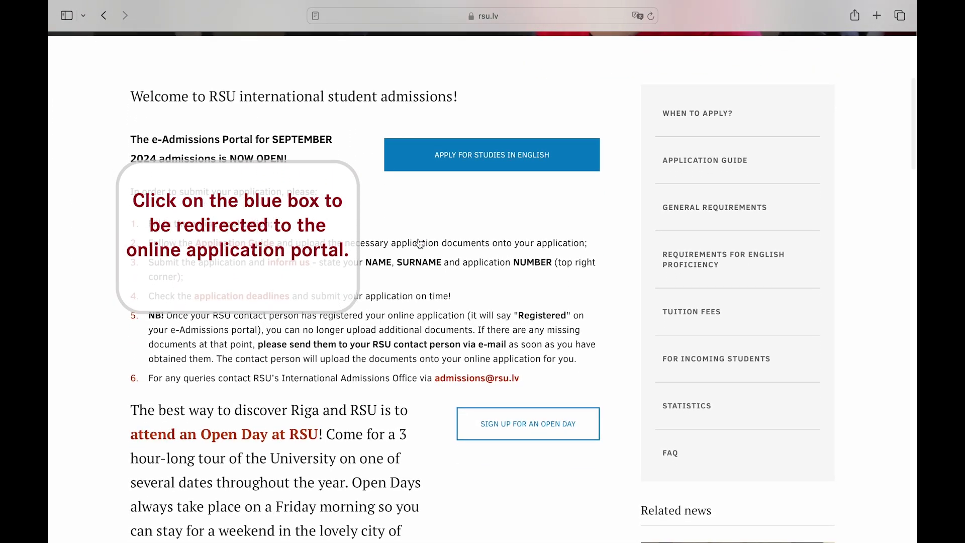
pyautogui.click(446, 164)
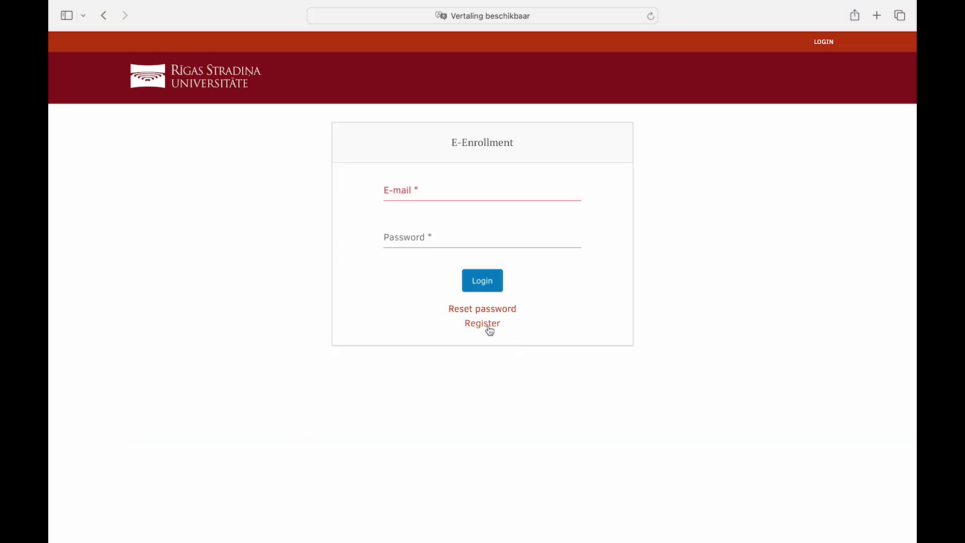
# Step: Register an applicant account with first name, last name, e-mail, consent and reCAPTCHA
pyautogui.click(488, 326)
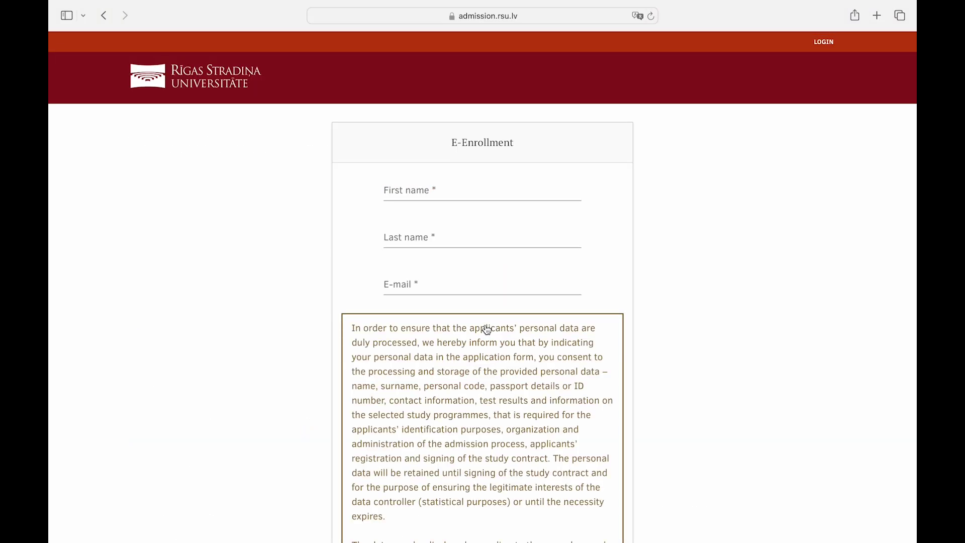
pyautogui.scroll(-3, 645, 390)
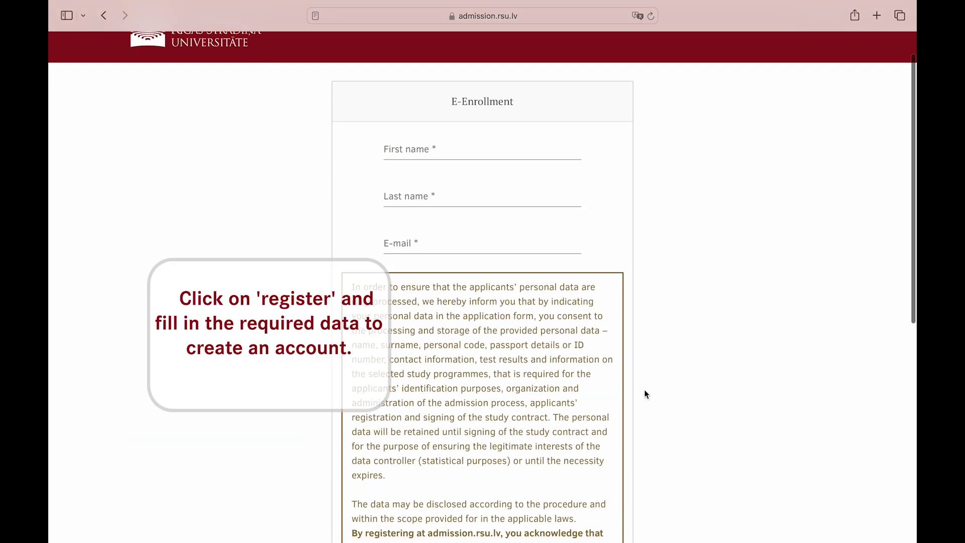
pyautogui.scroll(-3, 644, 389)
pyautogui.scroll(-2, 645, 390)
pyautogui.scroll(-2, 645, 390)
pyautogui.scroll(-1, 644, 390)
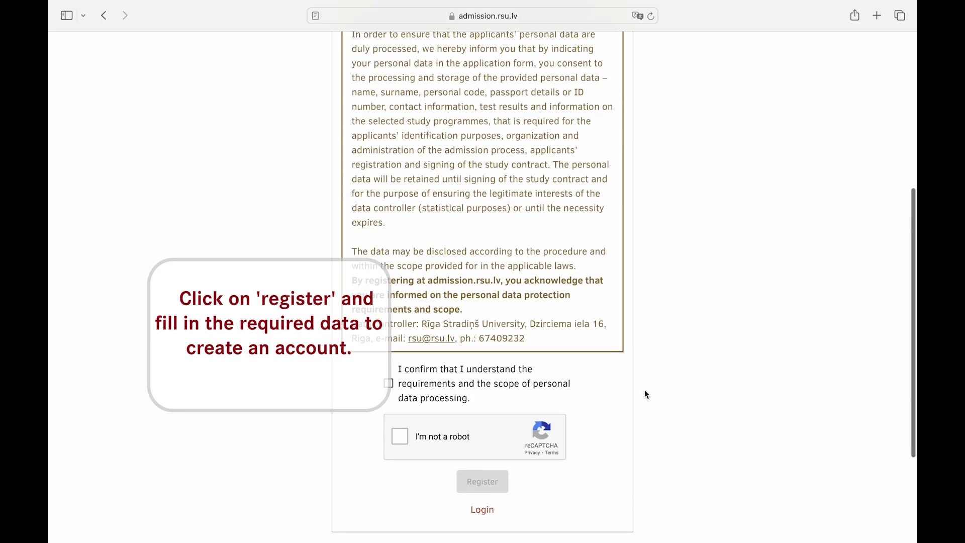
pyautogui.scroll(8, 645, 390)
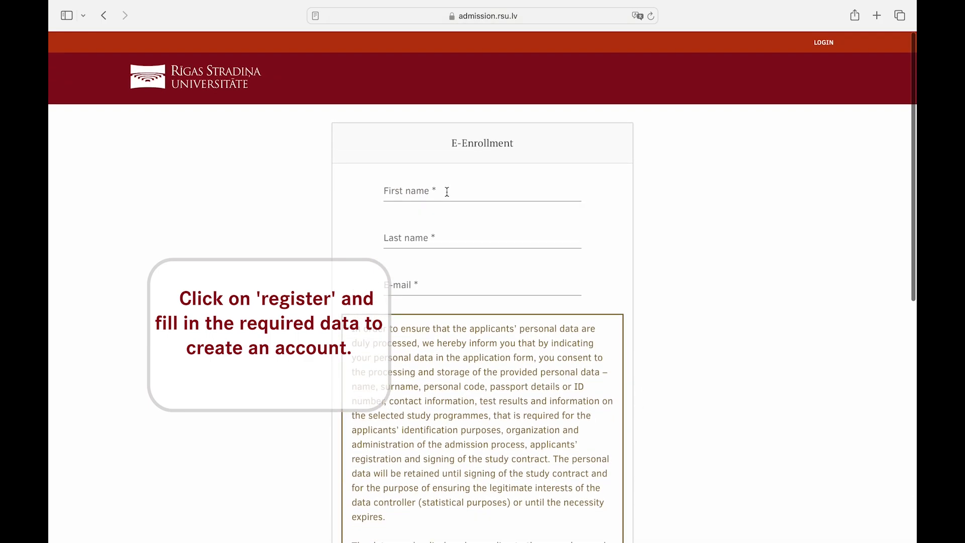
pyautogui.click(435, 194)
pyautogui.write('Ka')
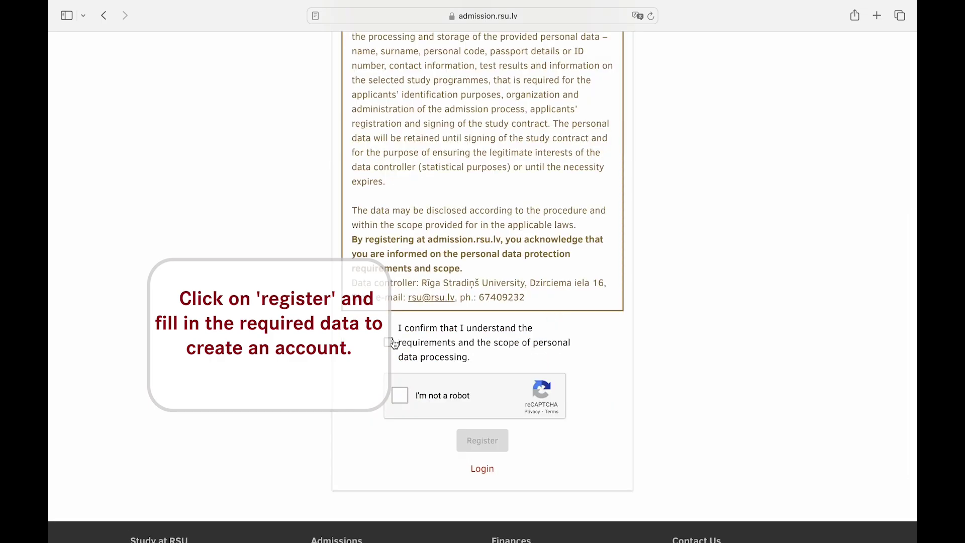
pyautogui.click(400, 398)
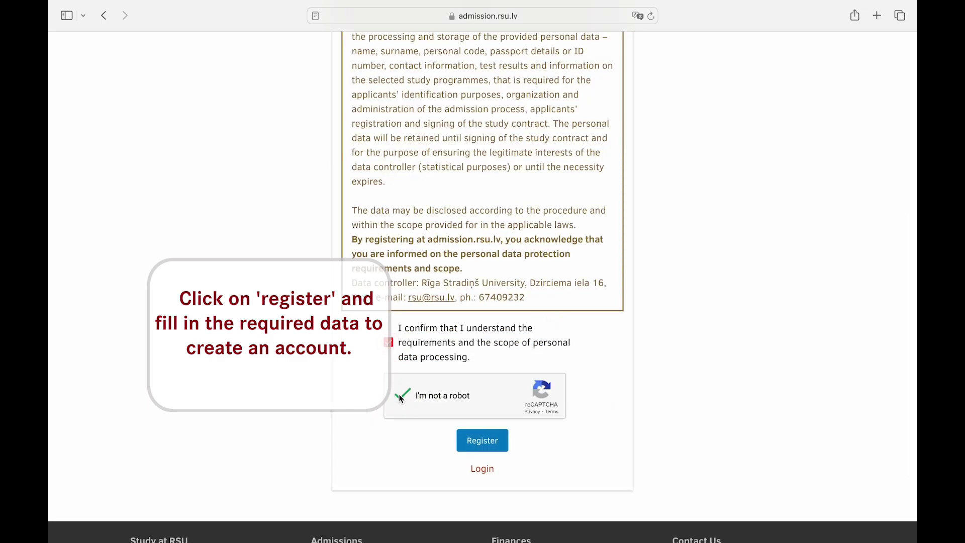
pyautogui.click(486, 443)
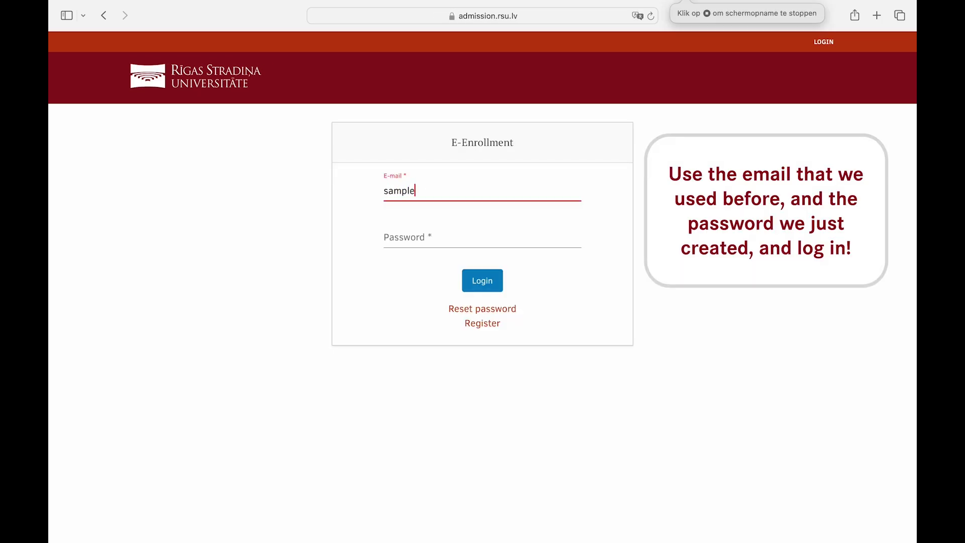
pyautogui.write('@sample')
pyautogui.write('.com')
# Step: Log in with e-mail and password, then apply for September 2024 Medicine and Dentistry
pyautogui.click(423, 238)
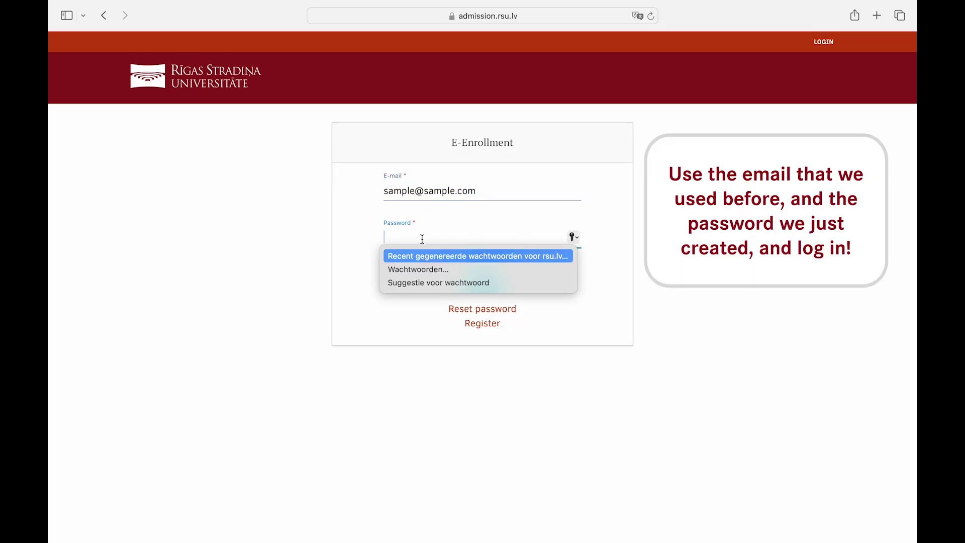
pyautogui.write('passwo')
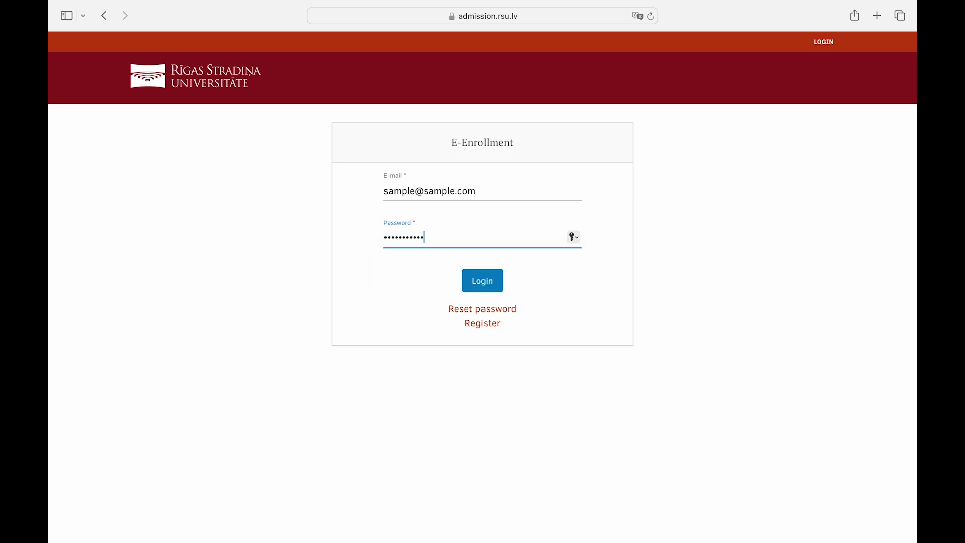
pyautogui.click(483, 282)
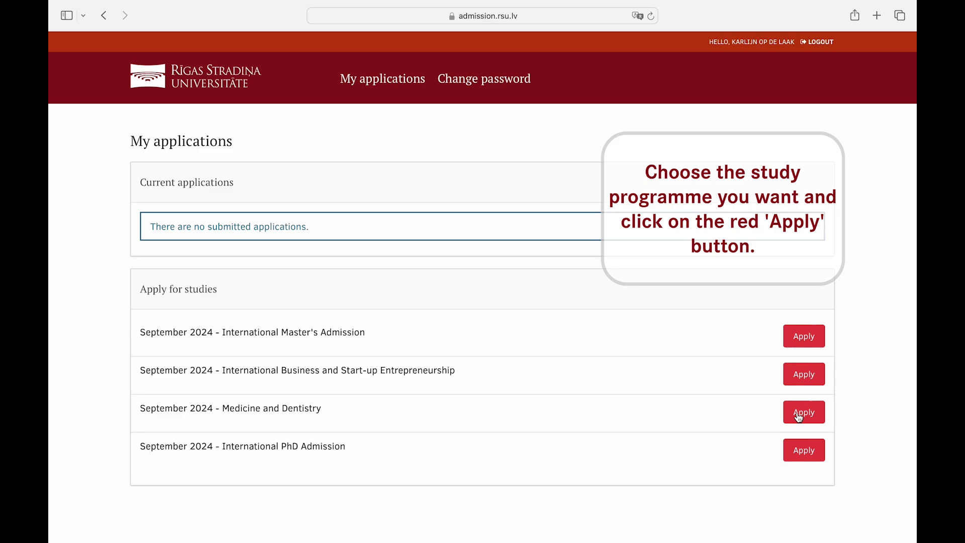
pyautogui.click(798, 415)
pyautogui.scroll(-2, 476, 387)
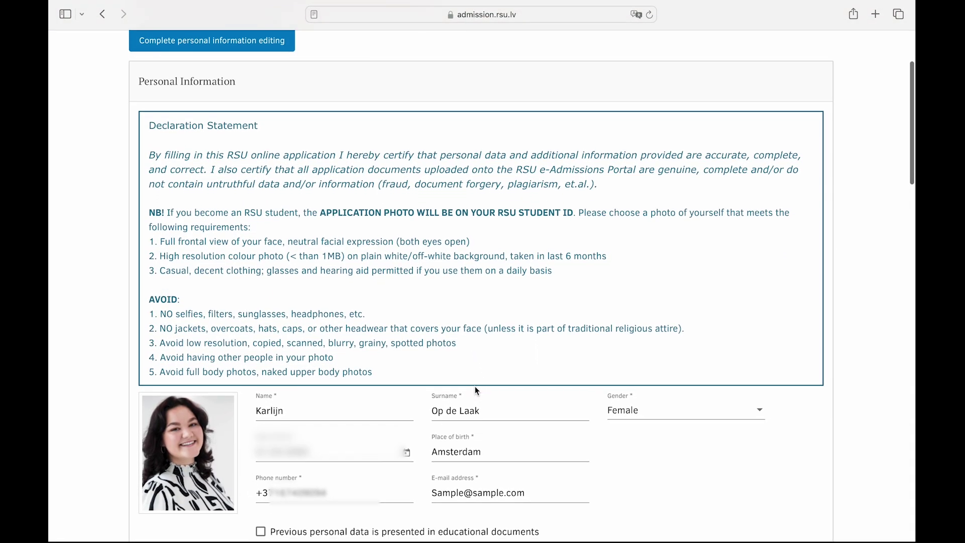
pyautogui.scroll(-1, 474, 386)
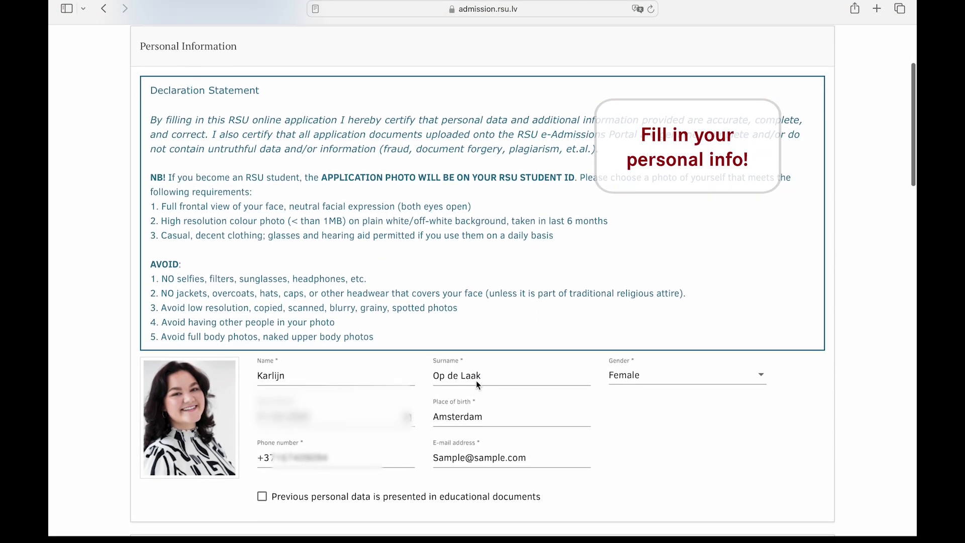
pyautogui.scroll(-1, 476, 380)
pyautogui.scroll(-1, 476, 381)
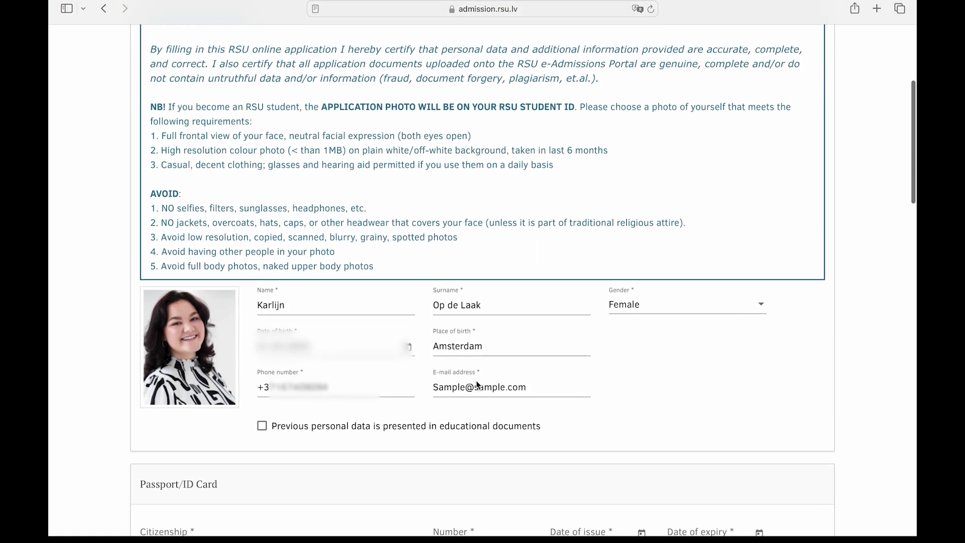
pyautogui.scroll(-1, 476, 381)
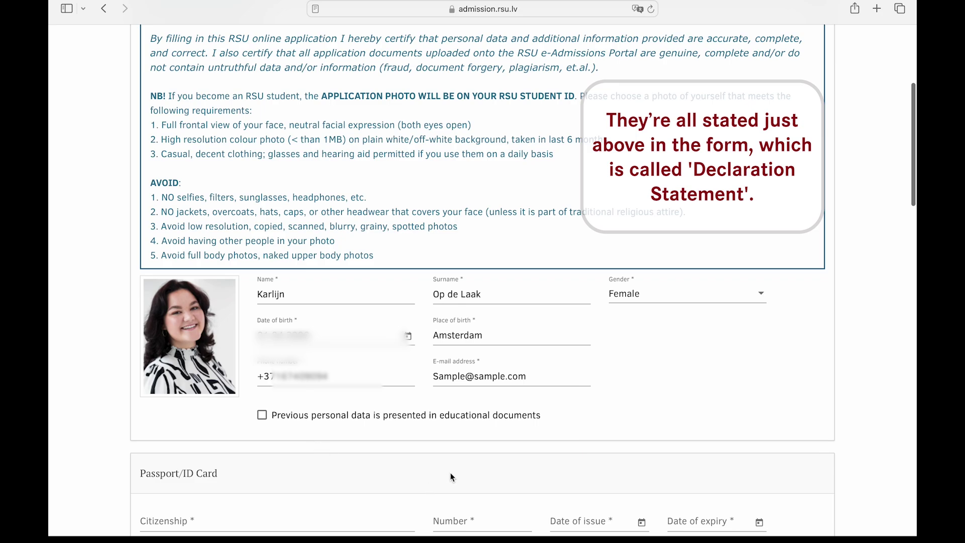
pyautogui.scroll(-2, 452, 476)
pyautogui.scroll(-2, 451, 476)
pyautogui.scroll(-1, 452, 476)
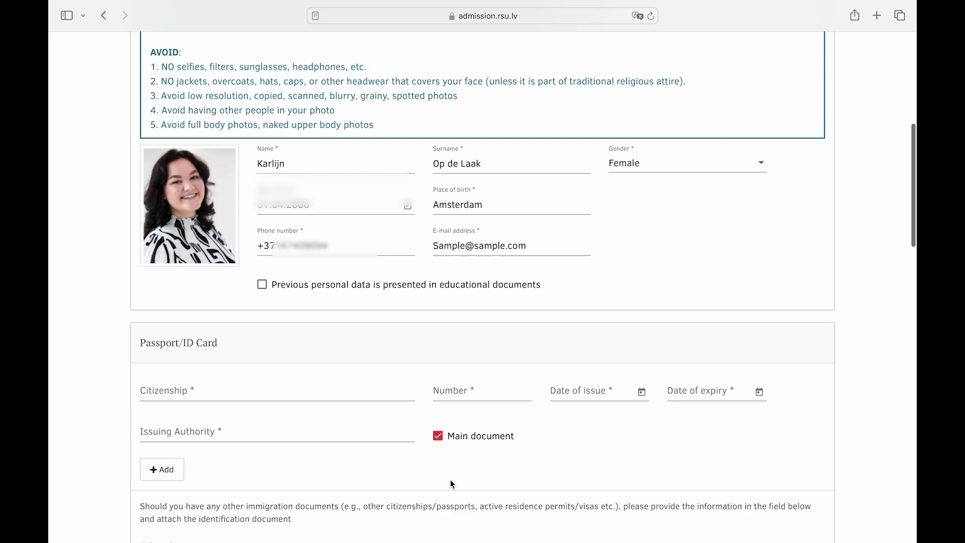
pyautogui.scroll(-1, 451, 483)
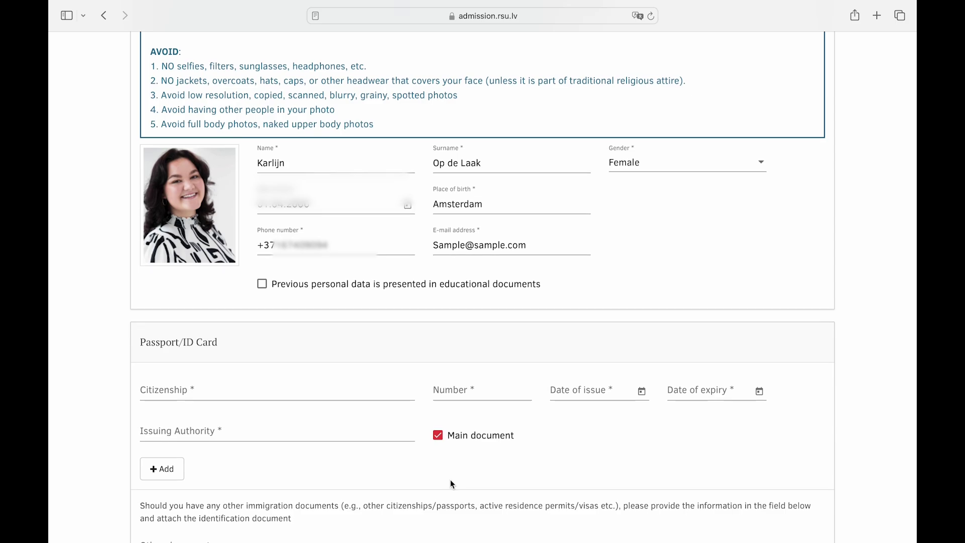
pyautogui.scroll(-2, 452, 483)
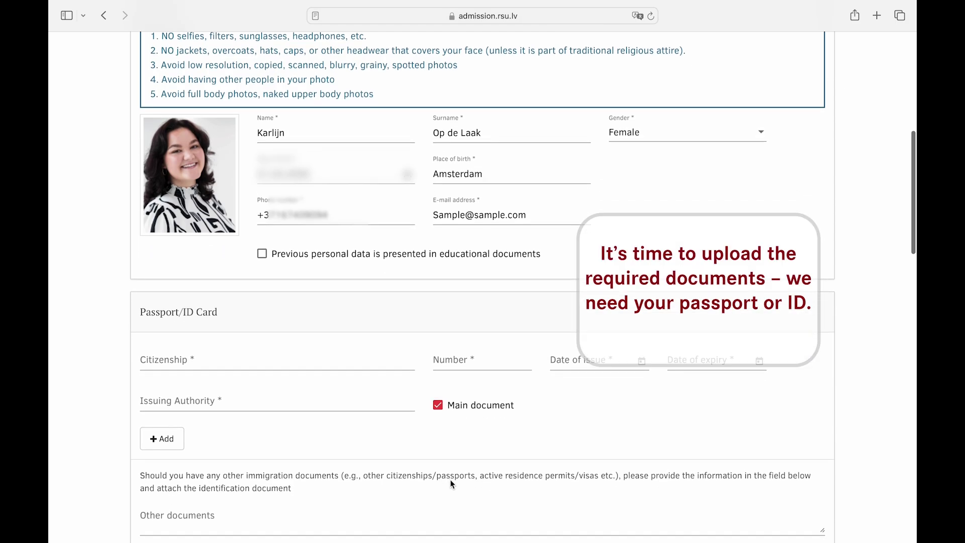
pyautogui.scroll(-2, 451, 483)
pyautogui.scroll(-2, 452, 483)
pyautogui.scroll(-1, 452, 483)
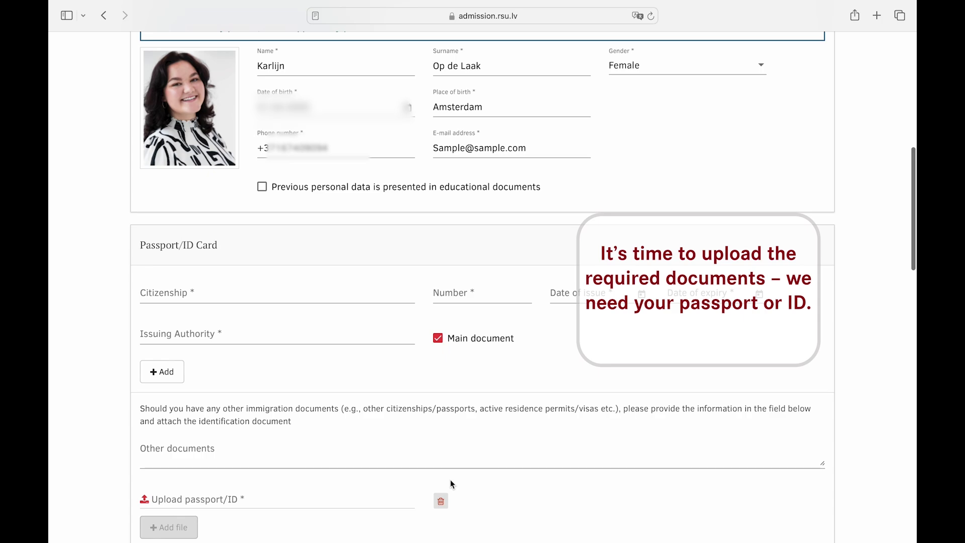
pyautogui.scroll(-2, 451, 483)
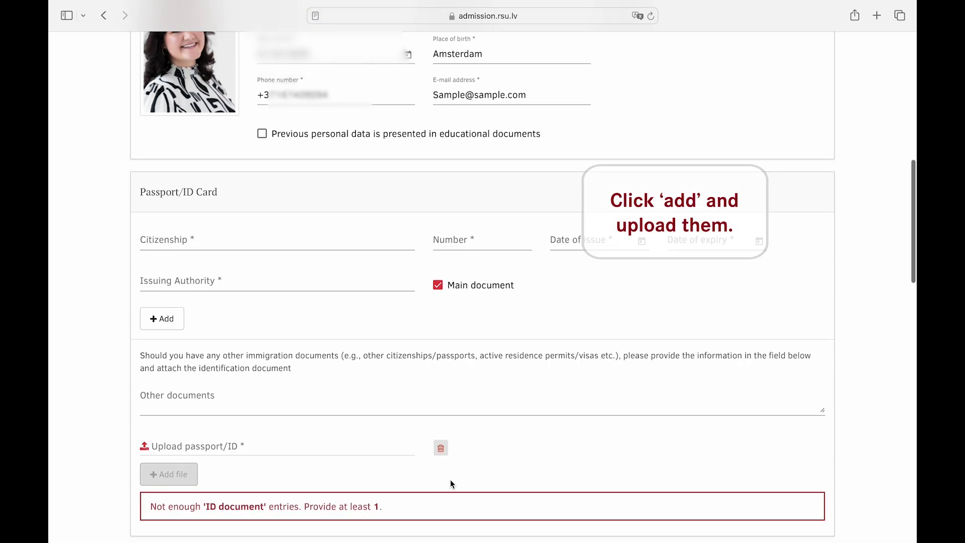
pyautogui.scroll(-2, 451, 484)
pyautogui.scroll(-1, 452, 483)
pyautogui.scroll(-1, 452, 484)
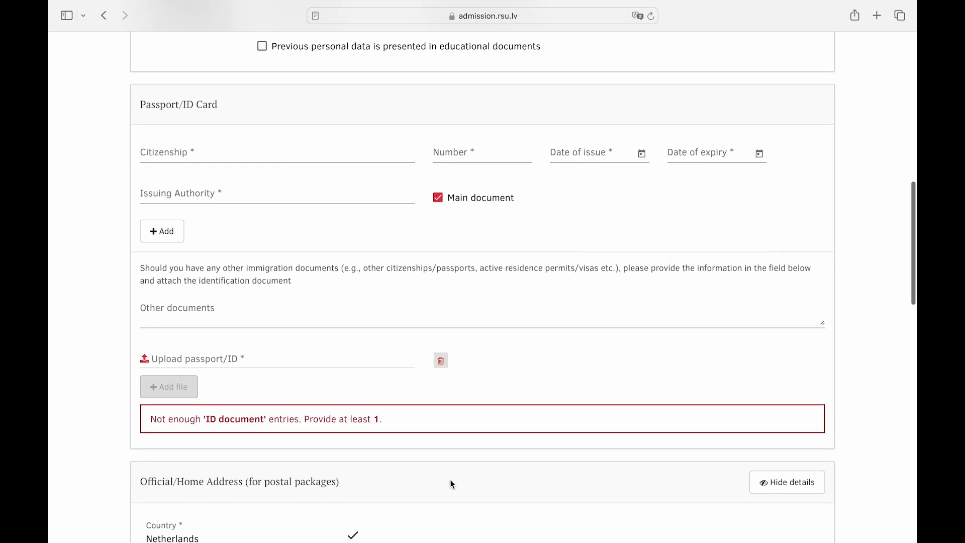
pyautogui.scroll(-1, 451, 483)
pyautogui.scroll(-2, 452, 483)
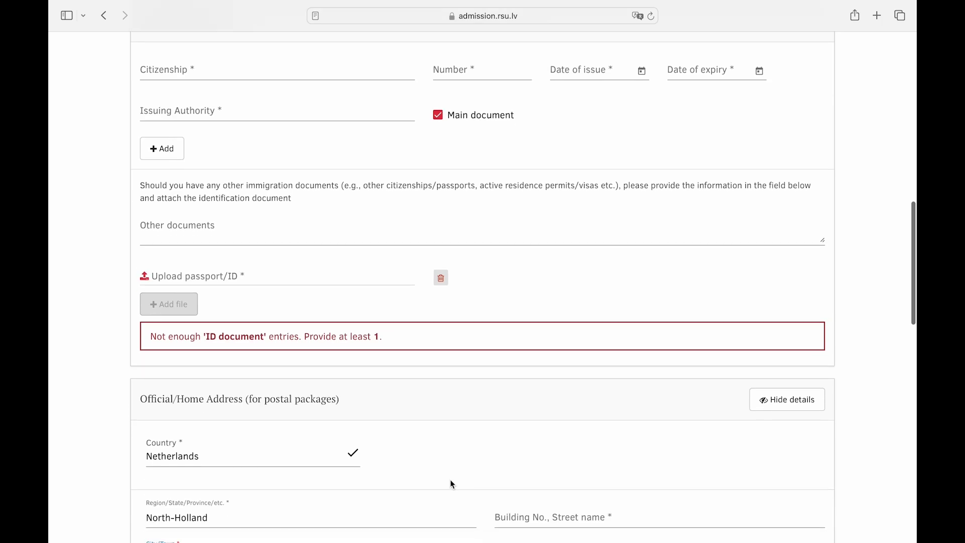
pyautogui.scroll(-2, 451, 484)
pyautogui.write('ms')
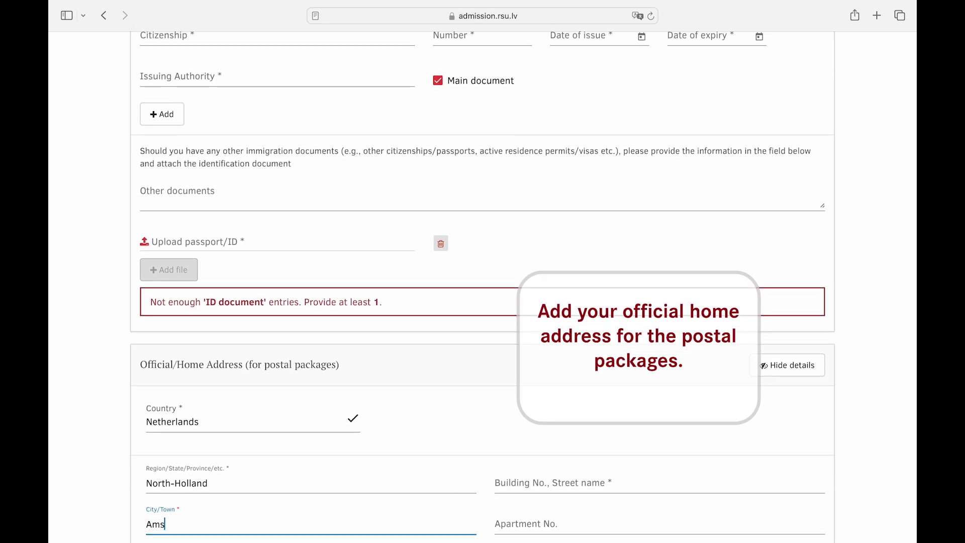
pyautogui.write('terdam')
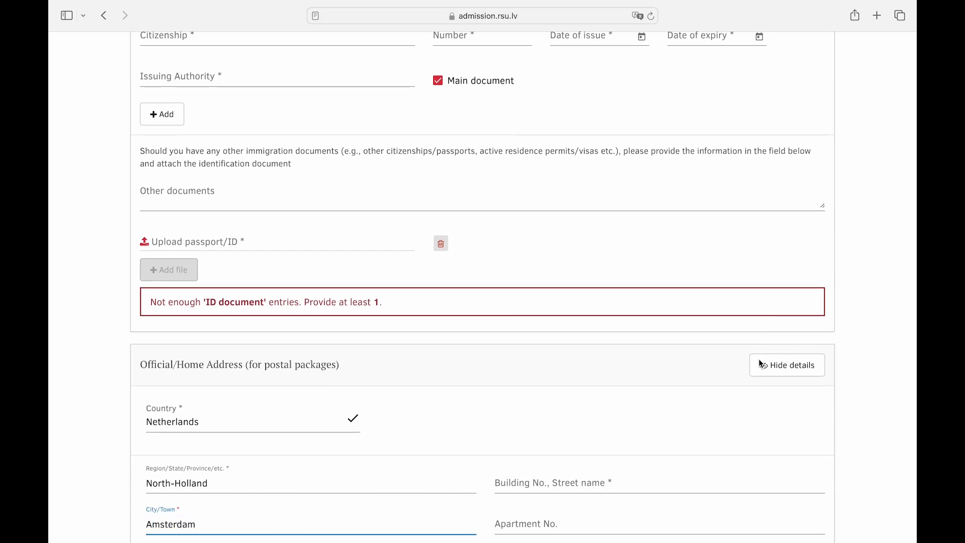
pyautogui.scroll(-4, 721, 448)
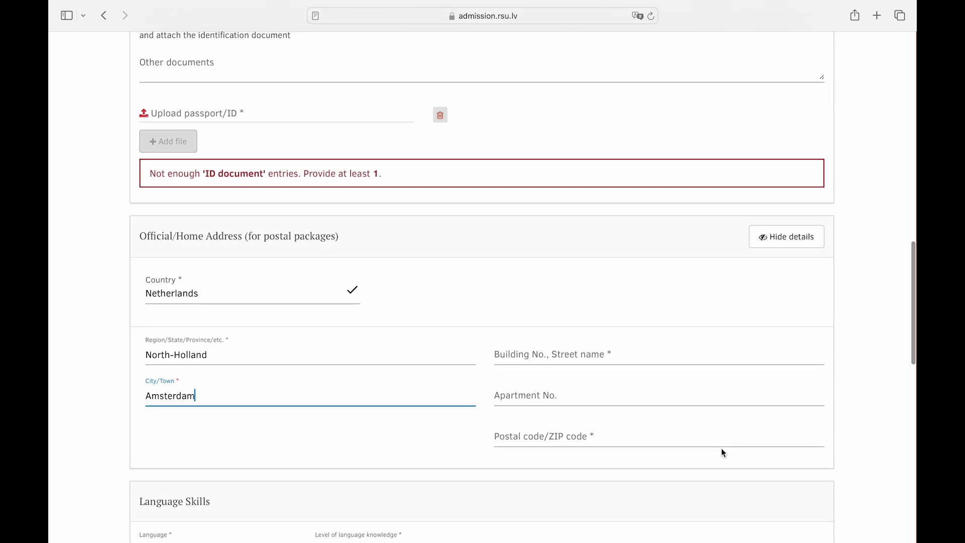
pyautogui.scroll(-4, 721, 448)
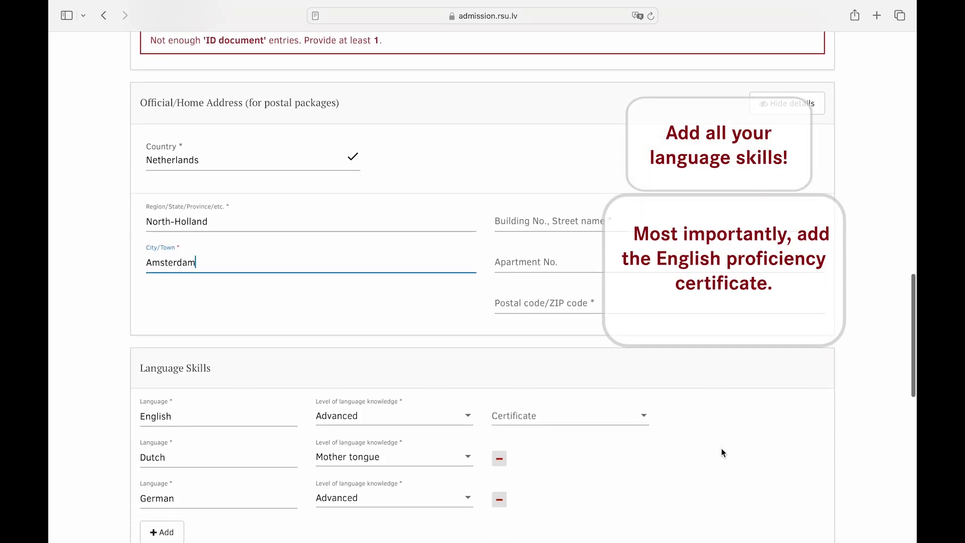
pyautogui.scroll(-5, 722, 448)
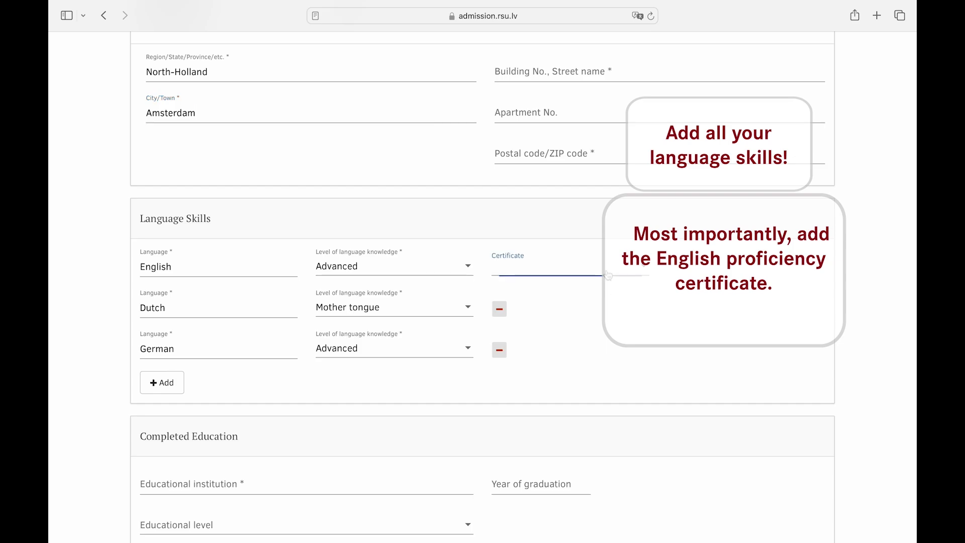
# Step: Set the English row's certificate to Cambridge English Certificate (Advanced)
pyautogui.click(542, 267)
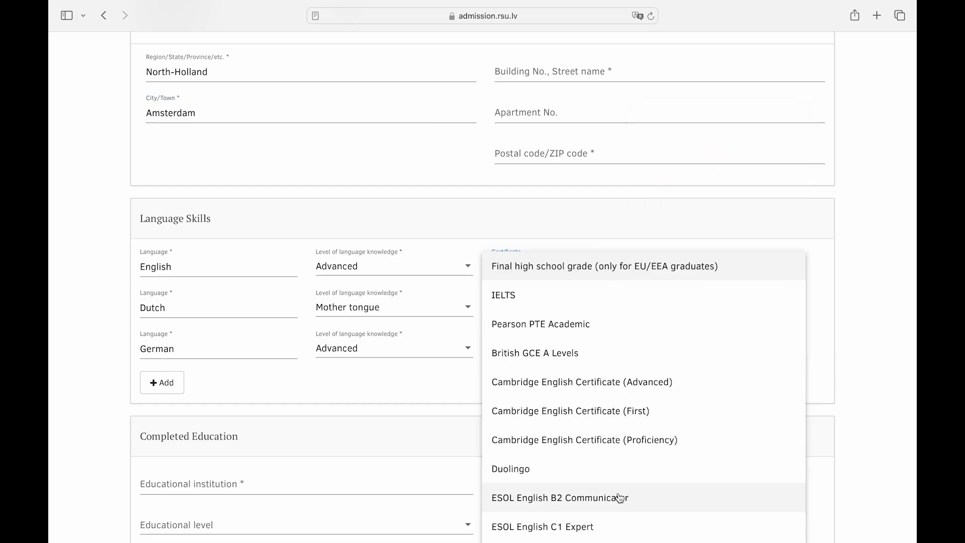
pyautogui.scroll(-3, 620, 497)
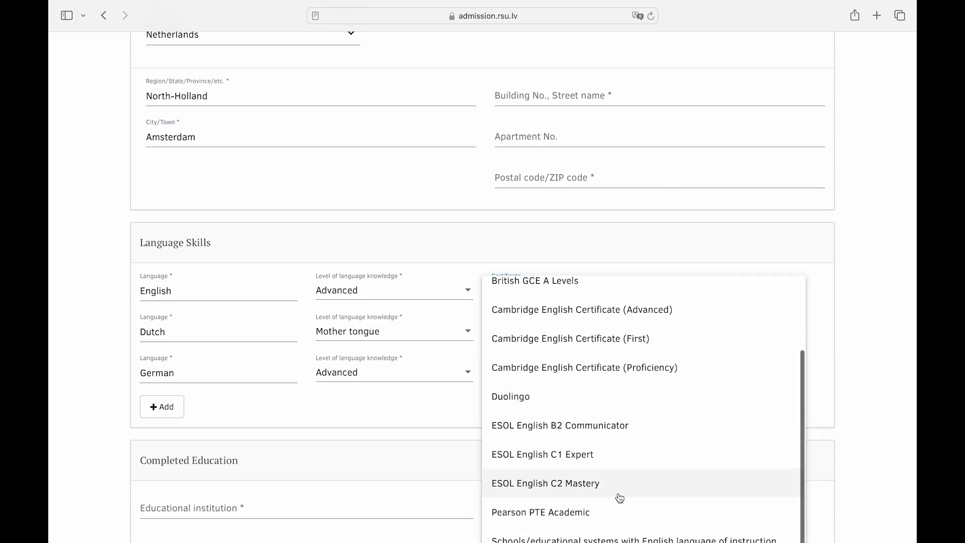
pyautogui.click(564, 309)
pyautogui.scroll(-4, 548, 493)
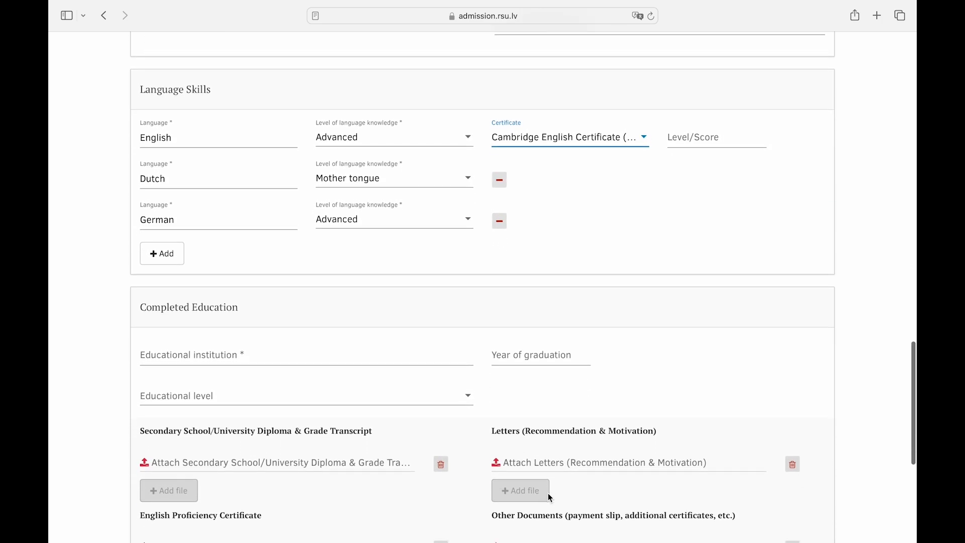
pyautogui.click(705, 137)
pyautogui.scroll(-5, 611, 405)
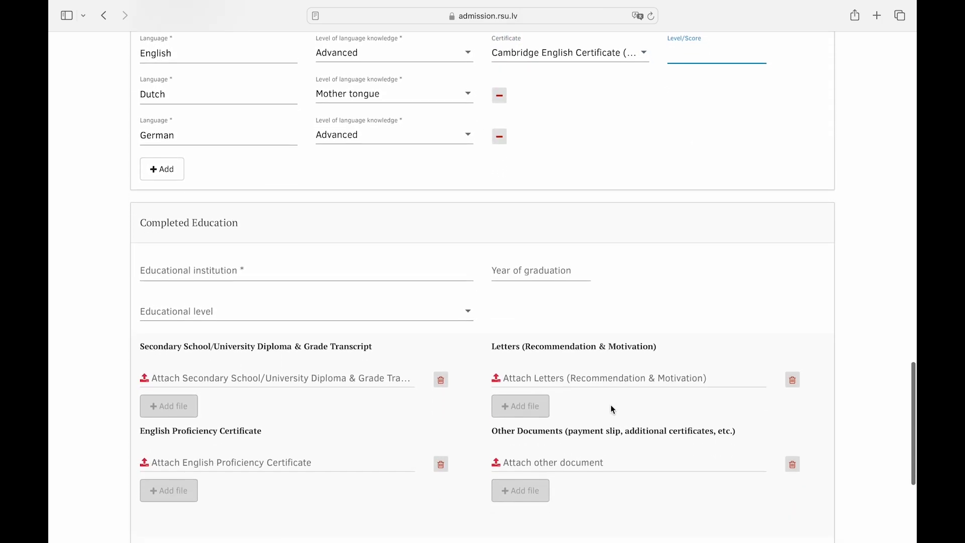
pyautogui.scroll(-2, 611, 405)
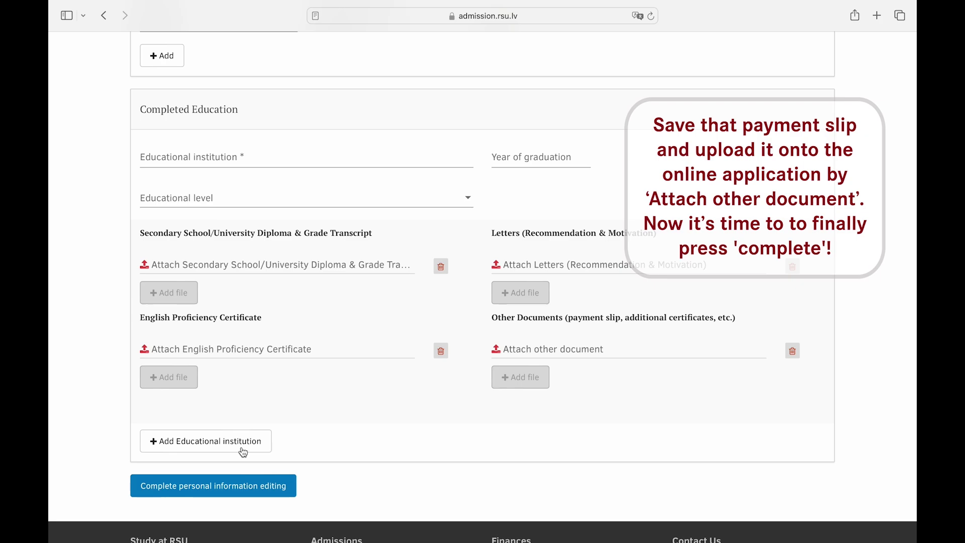
pyautogui.scroll(-1, 243, 450)
# Step: Complete personal information editing from the bottom of the form
pyautogui.click(240, 458)
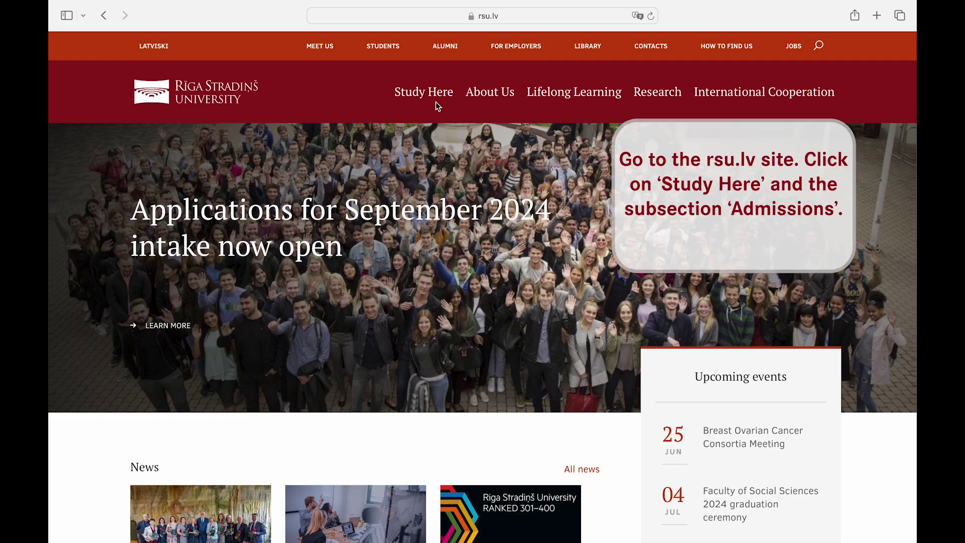
pyautogui.moveTo(423, 92)
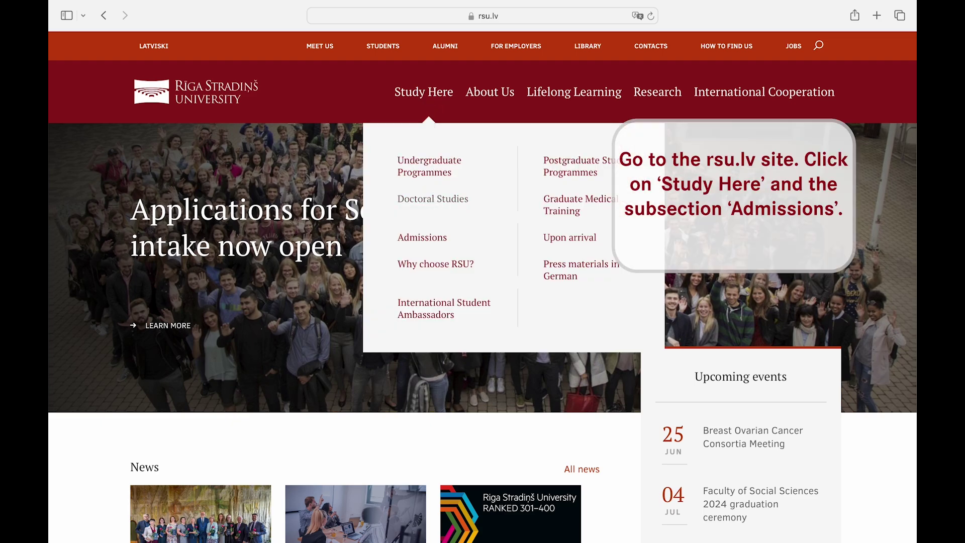
# Step: Open Admissions, then the Application Guide, and view the Letter of Recommendation PDF
pyautogui.click(428, 241)
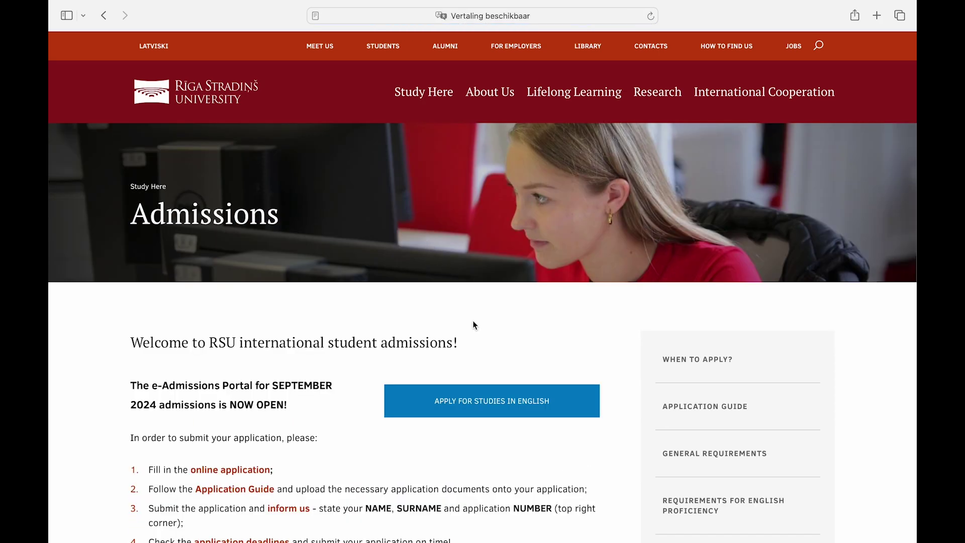
pyautogui.scroll(-4, 474, 308)
pyautogui.scroll(-2, 475, 307)
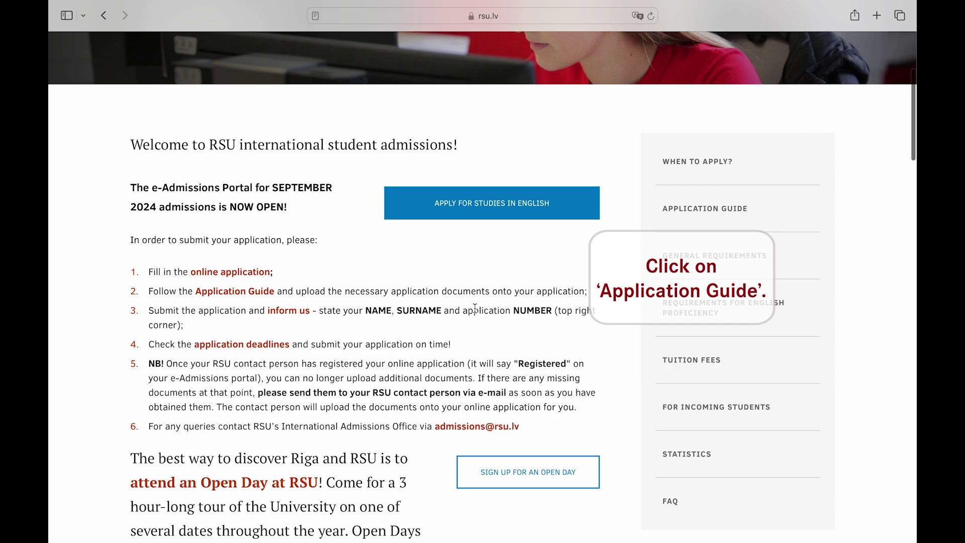
pyautogui.click(696, 177)
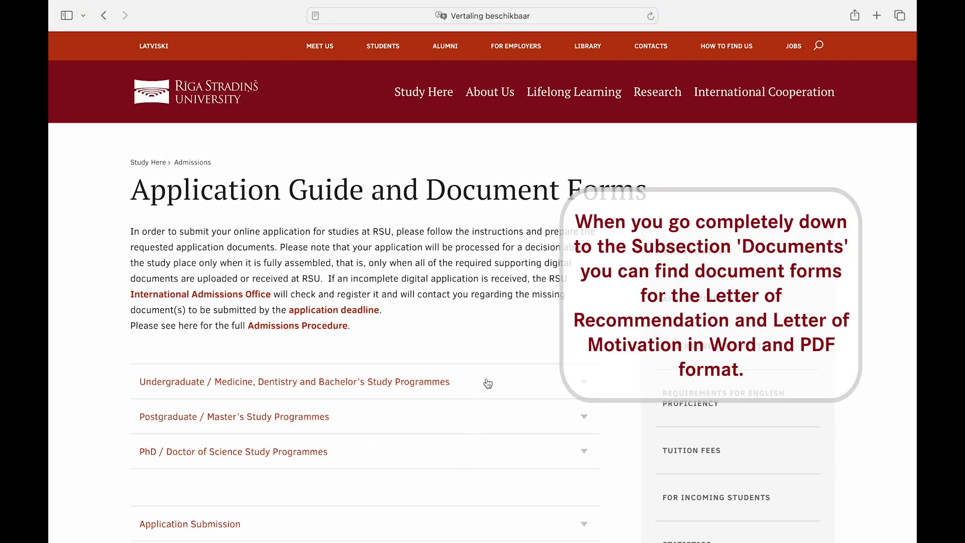
pyautogui.scroll(-2, 489, 376)
pyautogui.scroll(-2, 489, 377)
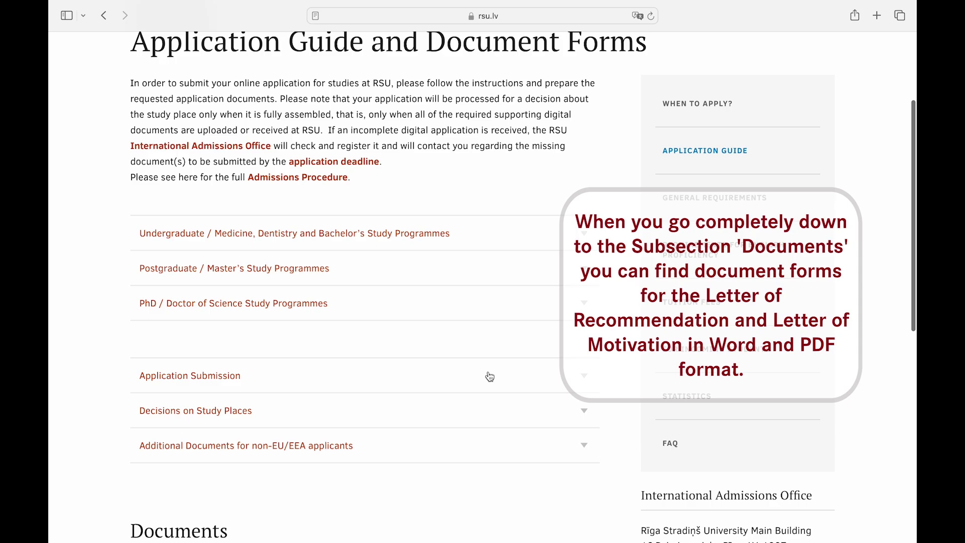
pyautogui.scroll(-4, 489, 377)
pyautogui.scroll(-1, 488, 376)
pyautogui.scroll(-2, 489, 376)
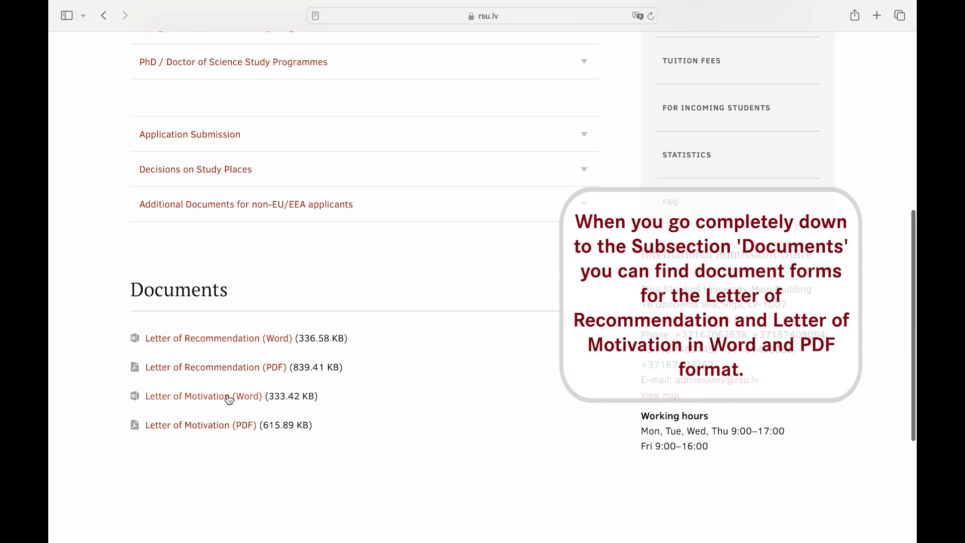
pyautogui.click(256, 368)
pyautogui.scroll(-1, 288, 406)
pyautogui.scroll(-3, 289, 406)
pyautogui.scroll(-2, 288, 407)
pyautogui.scroll(-3, 289, 406)
pyautogui.scroll(-2, 289, 407)
pyautogui.scroll(-2, 288, 406)
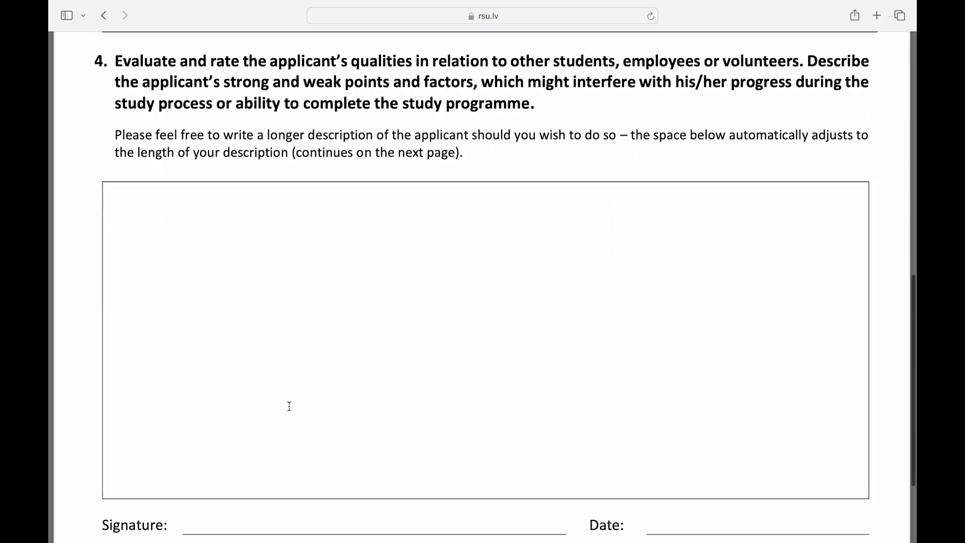
pyautogui.scroll(-2, 289, 406)
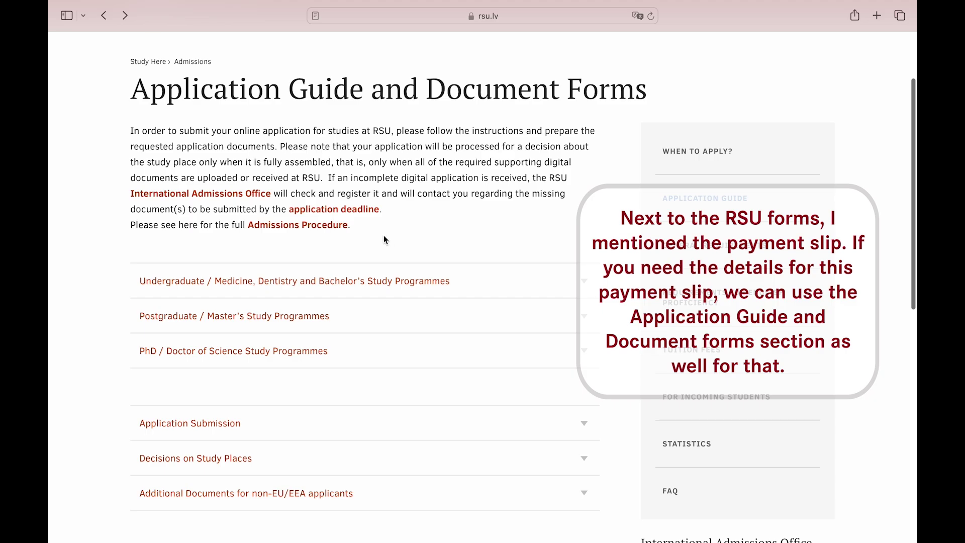
# Step: Expand the undergraduate application steps and select the application fee bank and recipient details
pyautogui.click(327, 283)
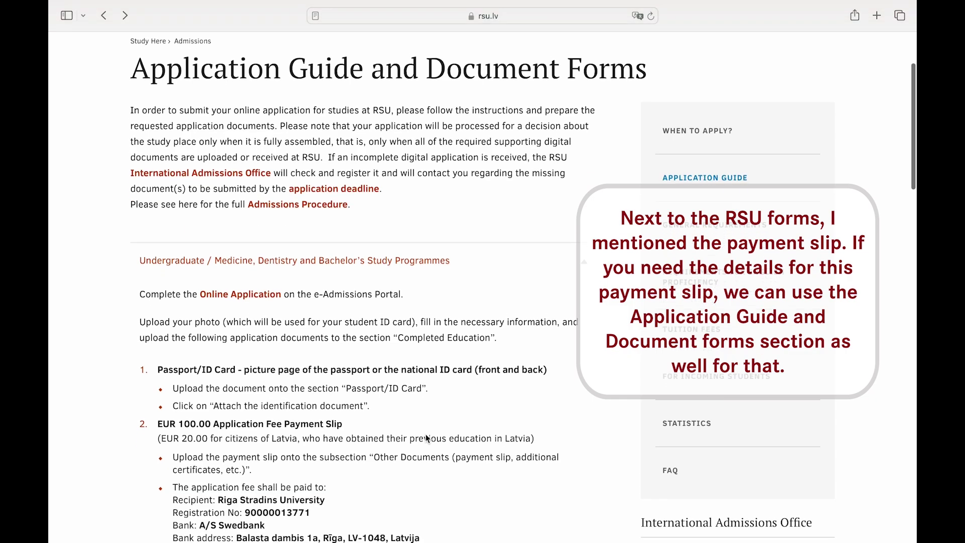
pyautogui.scroll(-3, 426, 434)
pyautogui.scroll(-2, 425, 433)
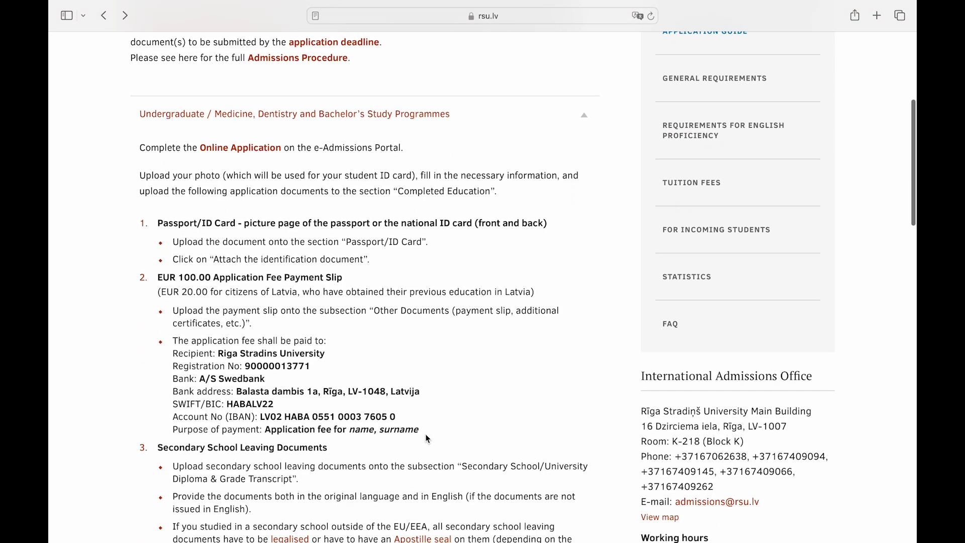
pyautogui.scroll(-3, 425, 434)
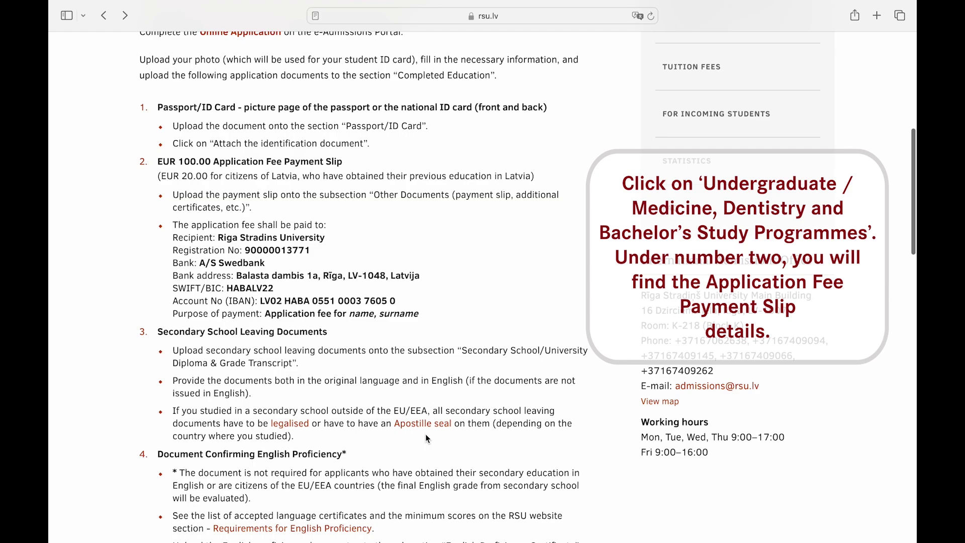
pyautogui.scroll(-1, 426, 434)
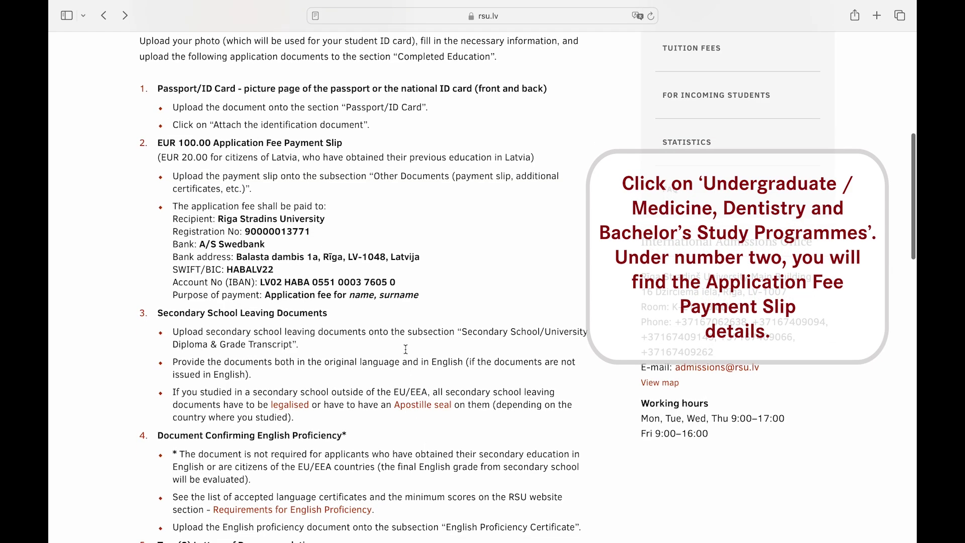
pyautogui.moveTo(421, 295); pyautogui.dragTo(221, 217)
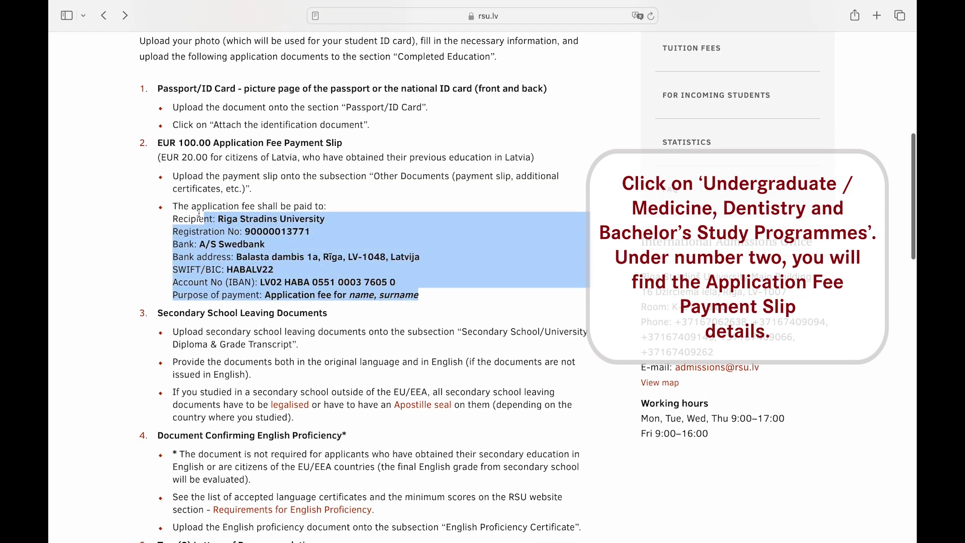
pyautogui.moveTo(221, 218); pyautogui.dragTo(171, 206)
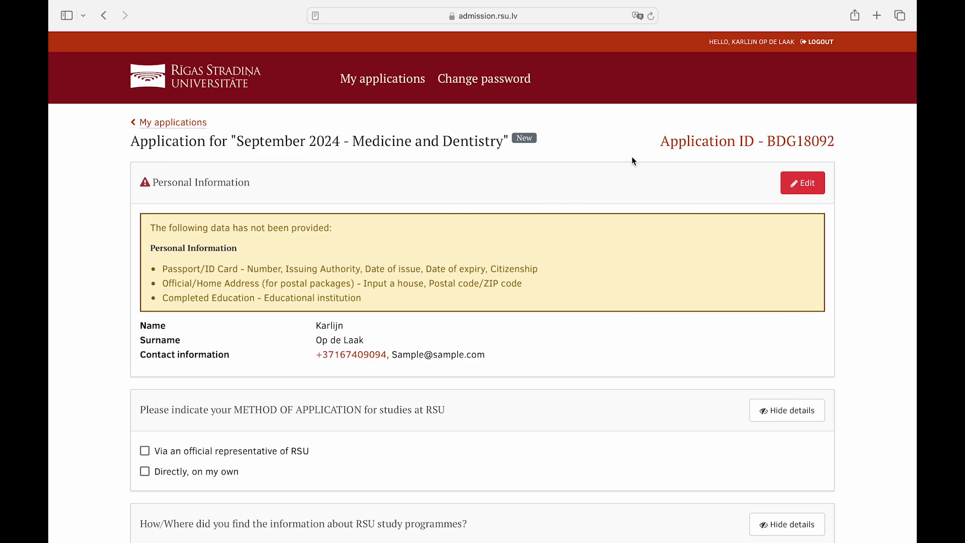
# Step: Highlight the application title and ID while reviewing down to Submit and Delete
pyautogui.moveTo(654, 144); pyautogui.dragTo(657, 139)
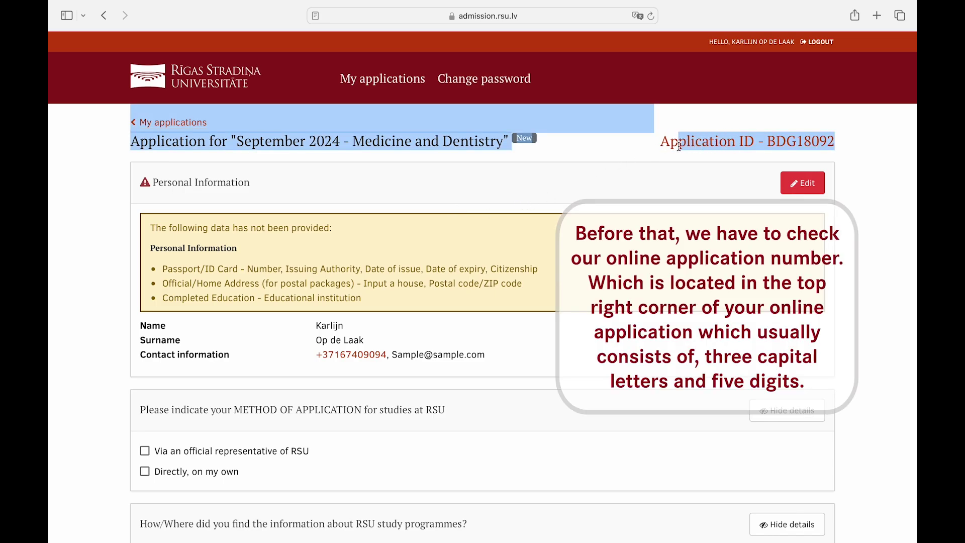
pyautogui.scroll(-2, 483, 301)
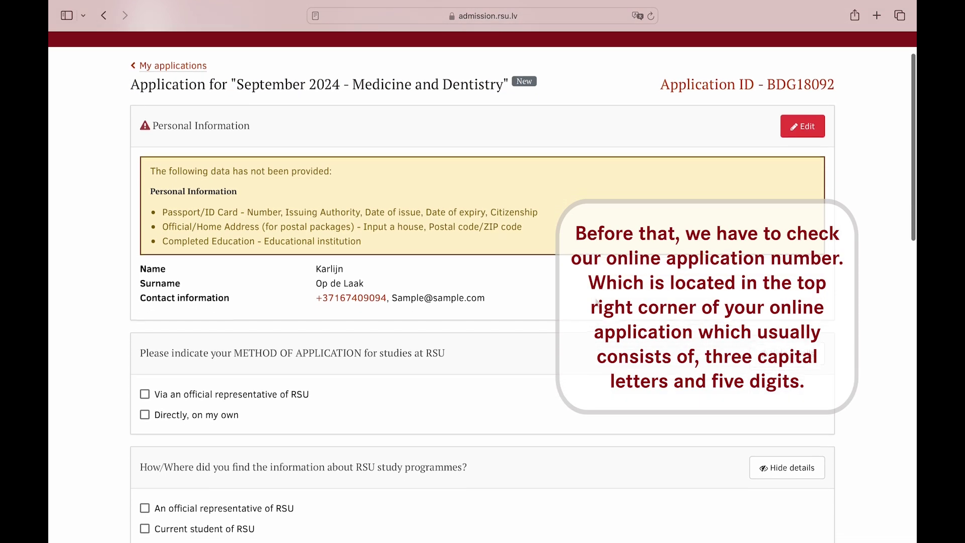
pyautogui.scroll(-2, 483, 302)
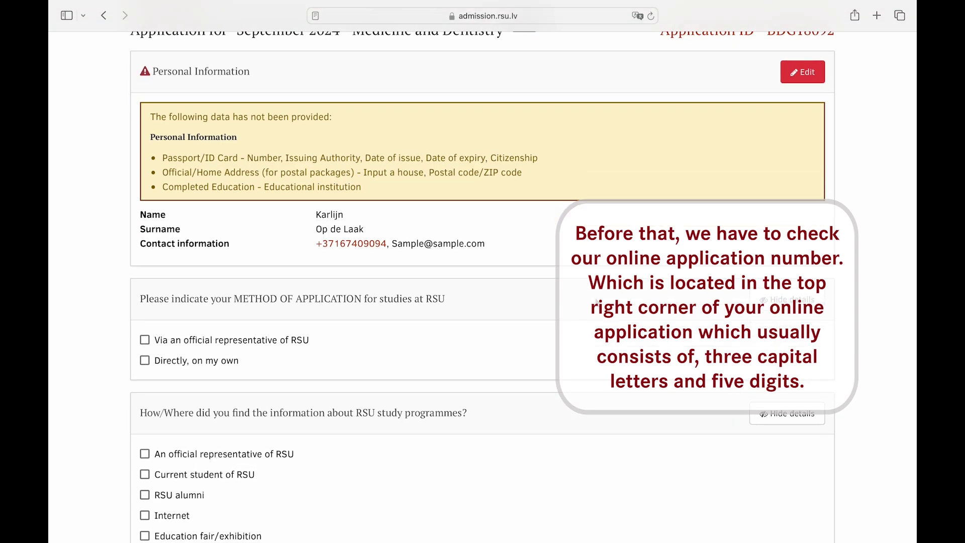
pyautogui.scroll(-2, 483, 301)
pyautogui.scroll(-2, 483, 302)
pyautogui.scroll(-1, 482, 302)
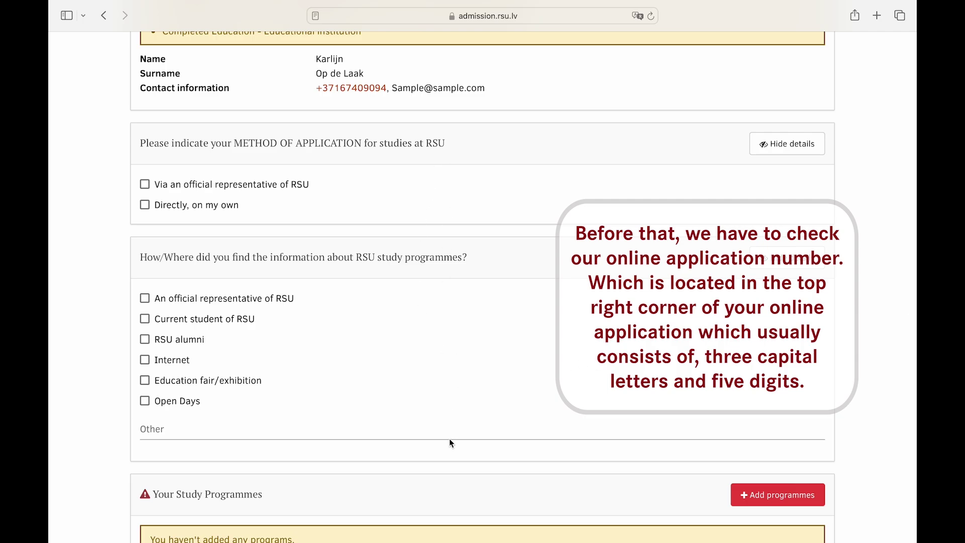
pyautogui.scroll(-3, 479, 371)
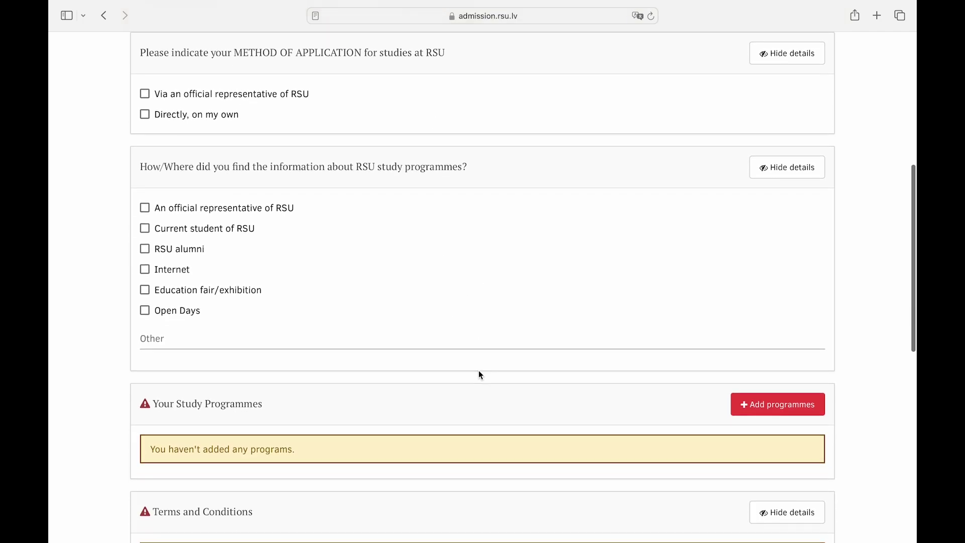
pyautogui.scroll(-2, 478, 371)
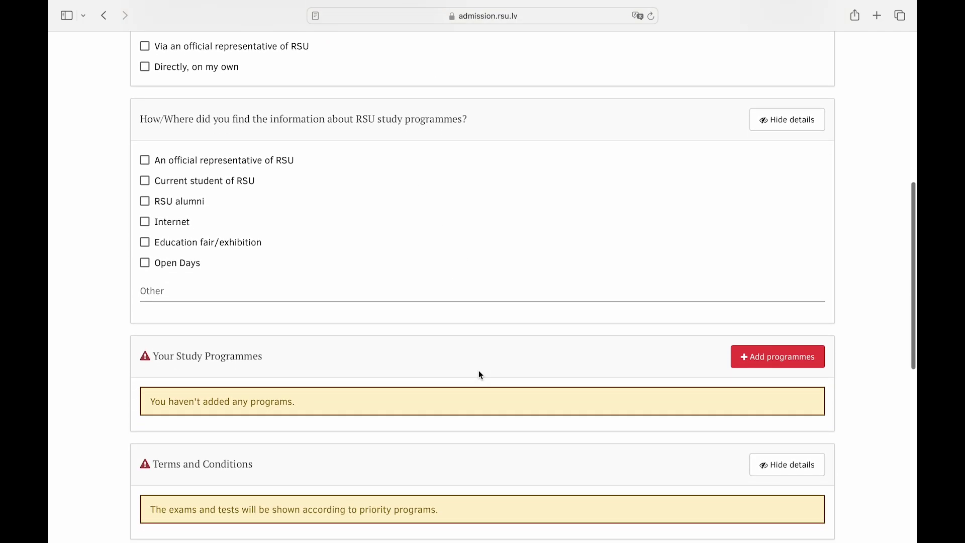
pyautogui.scroll(-2, 478, 370)
pyautogui.scroll(-2, 479, 370)
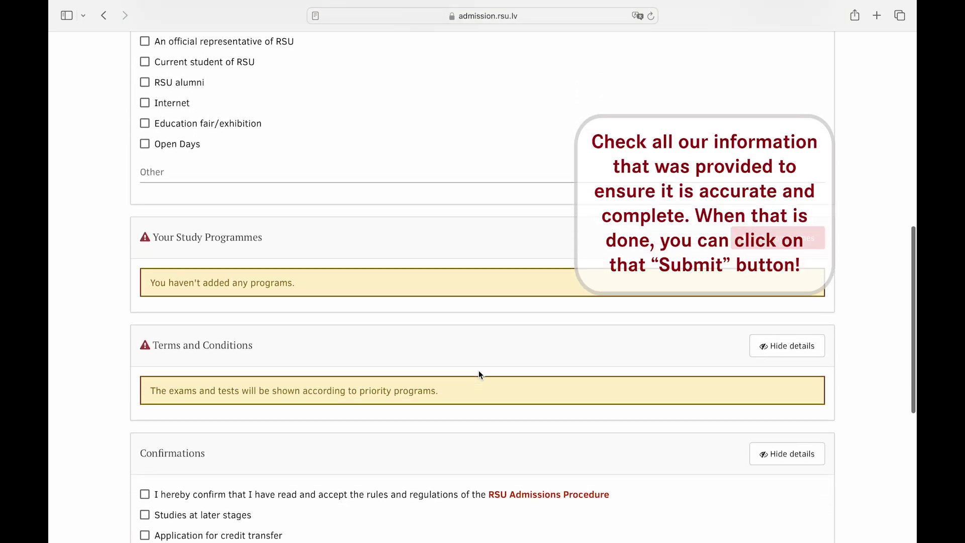
pyautogui.scroll(-2, 479, 371)
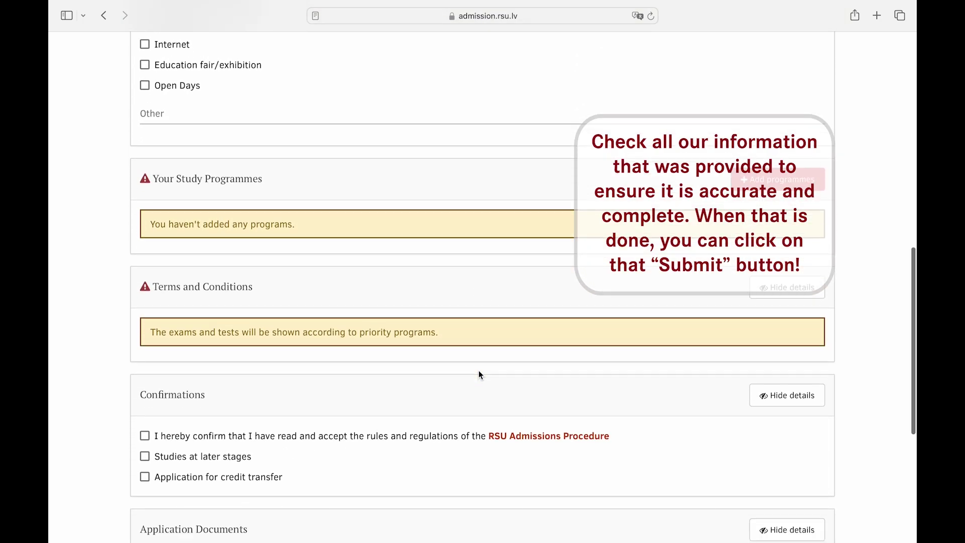
pyautogui.scroll(-2, 479, 369)
pyautogui.scroll(-2, 478, 370)
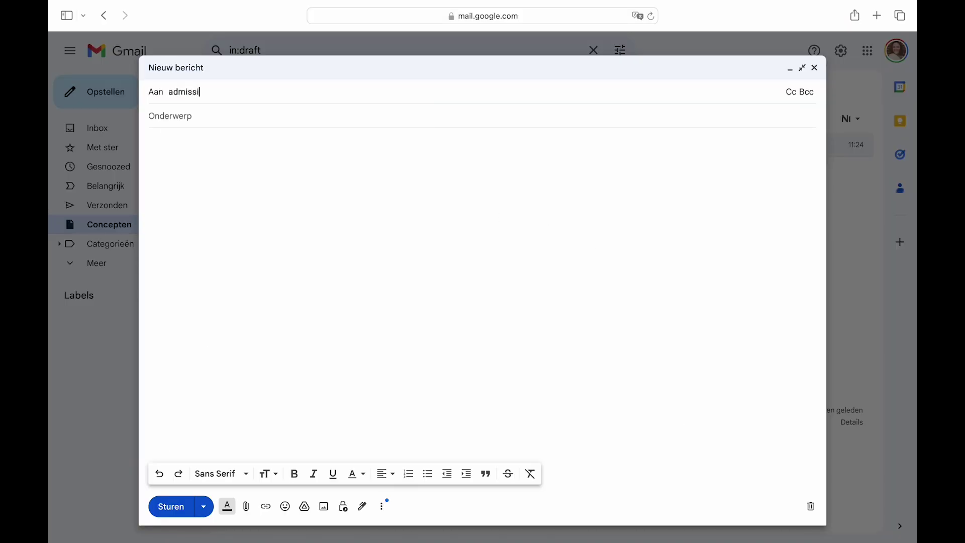
pyautogui.press('Return')
pyautogui.press('Tab')
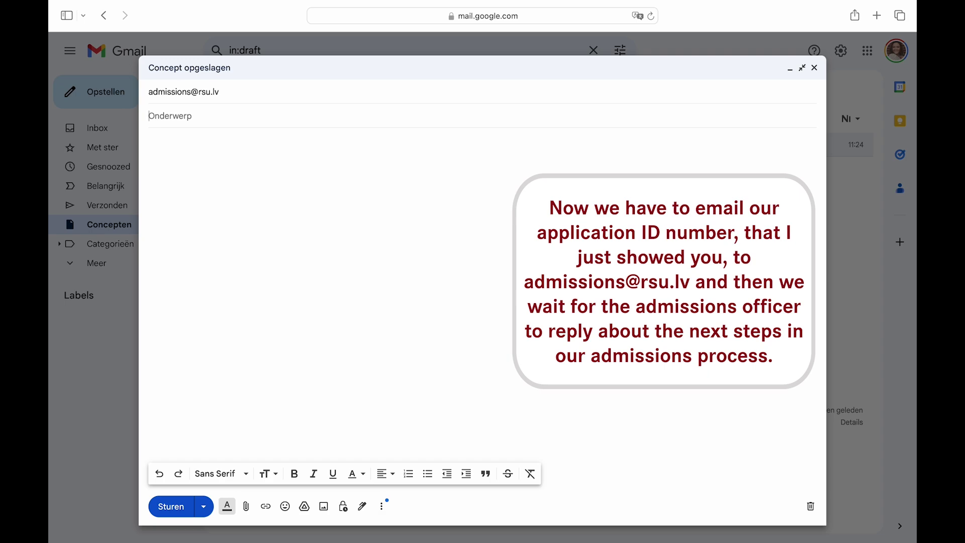
pyautogui.write('Application to')
pyautogui.write(' RSU - ')
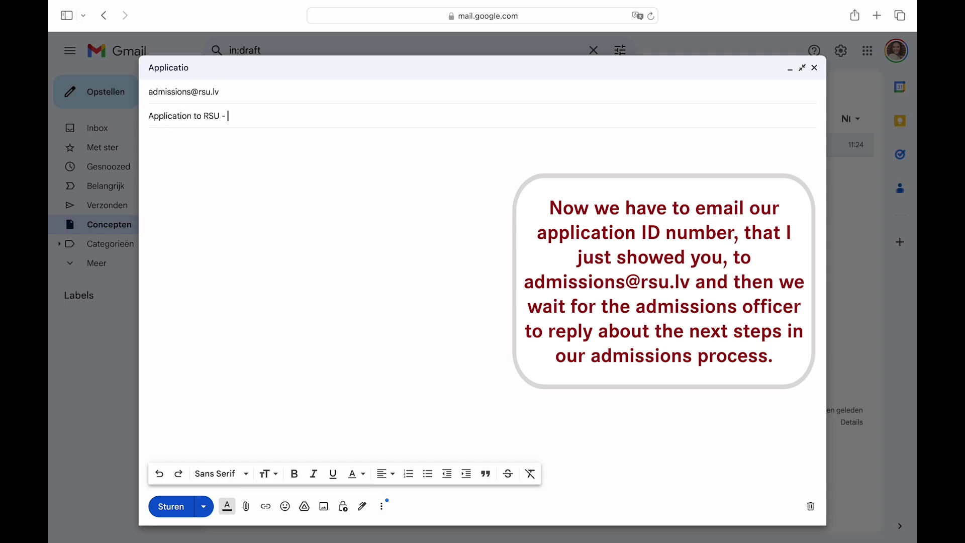
pyautogui.press('Tab')
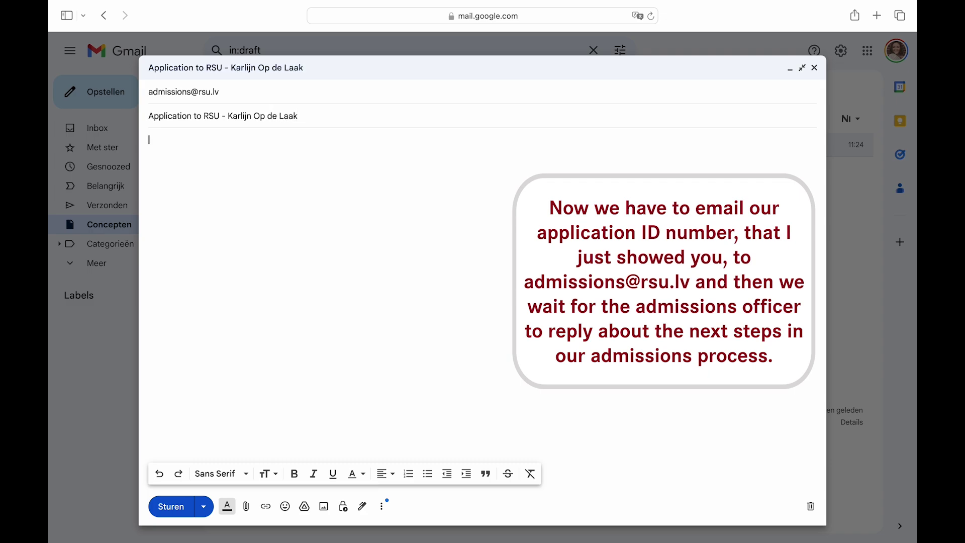
pyautogui.write('Dear admissions office,')
# Step: Type the greeting, Medicine programme paragraph, 'My application ID number is:' line and 'Kind regards,' closing
pyautogui.press('Return')
pyautogui.press('Return')
pyautogui.write('my name is')
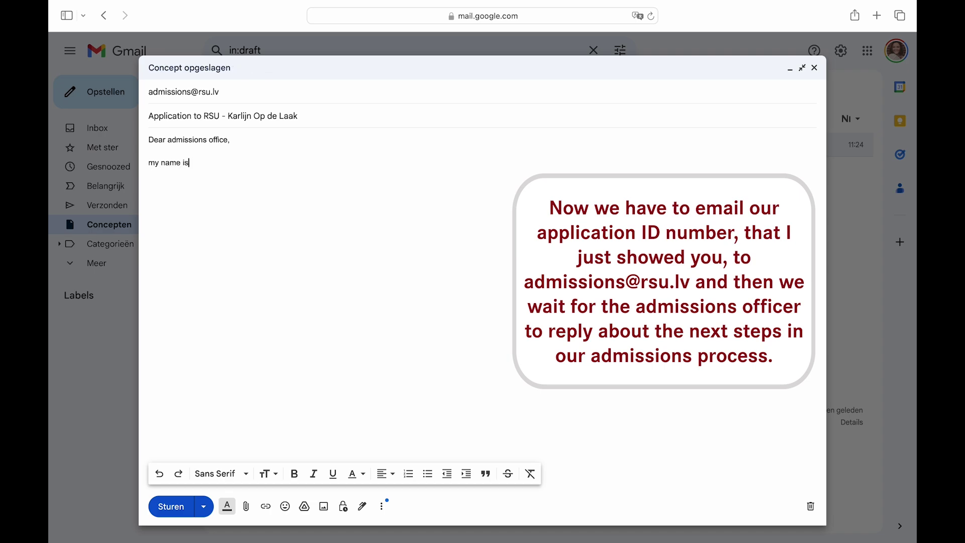
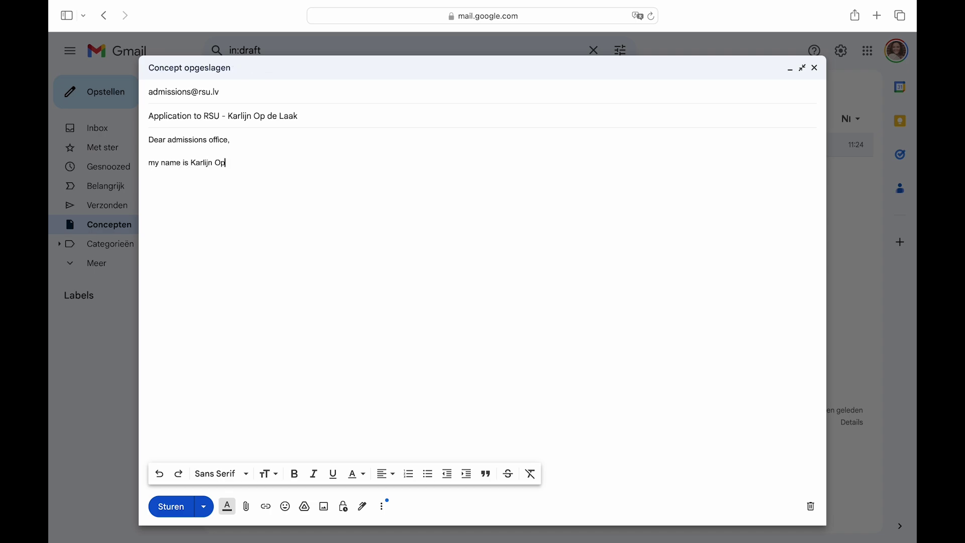
pyautogui.write('. I')
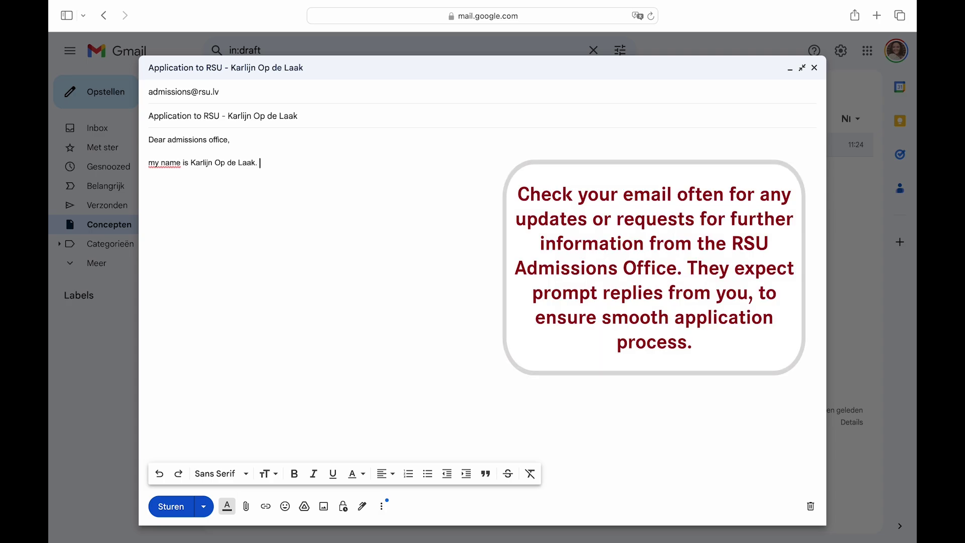
pyautogui.write(' have submit')
pyautogui.write('ted my online ')
pyautogui.write('application')
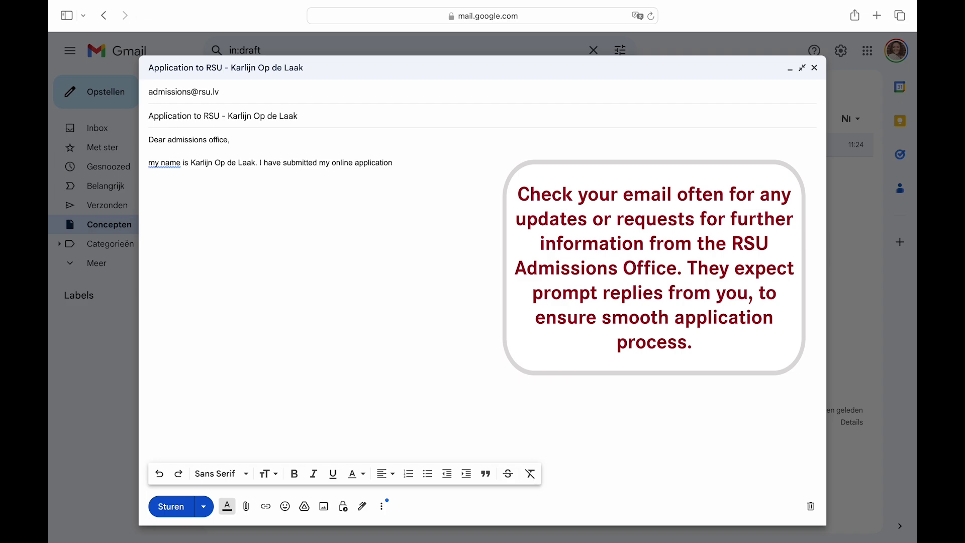
pyautogui.write(' to RSU - s')
pyautogui.write('tudy program Medcine')
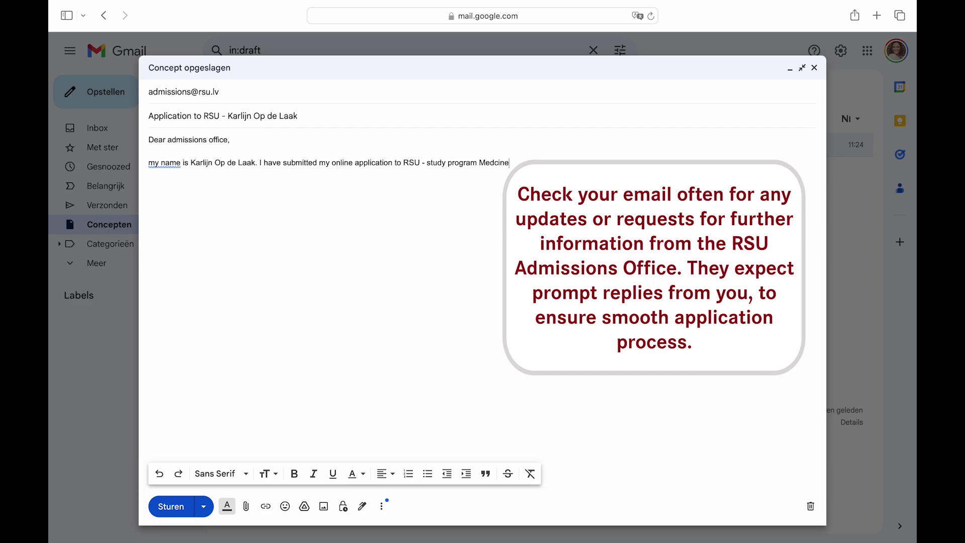
pyautogui.press('BackSpace')
pyautogui.write('i')
pyautogui.write('cine')
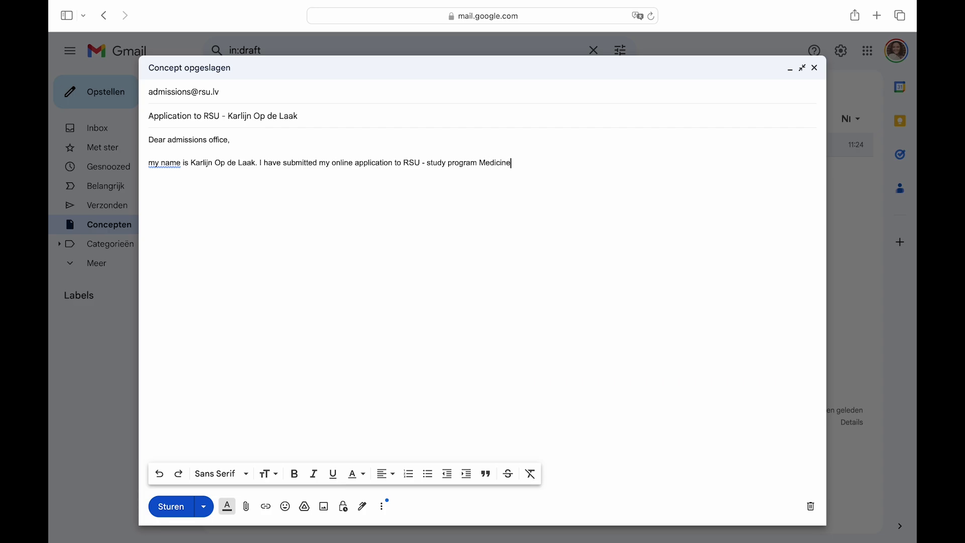
pyautogui.write('.')
pyautogui.press('Return')
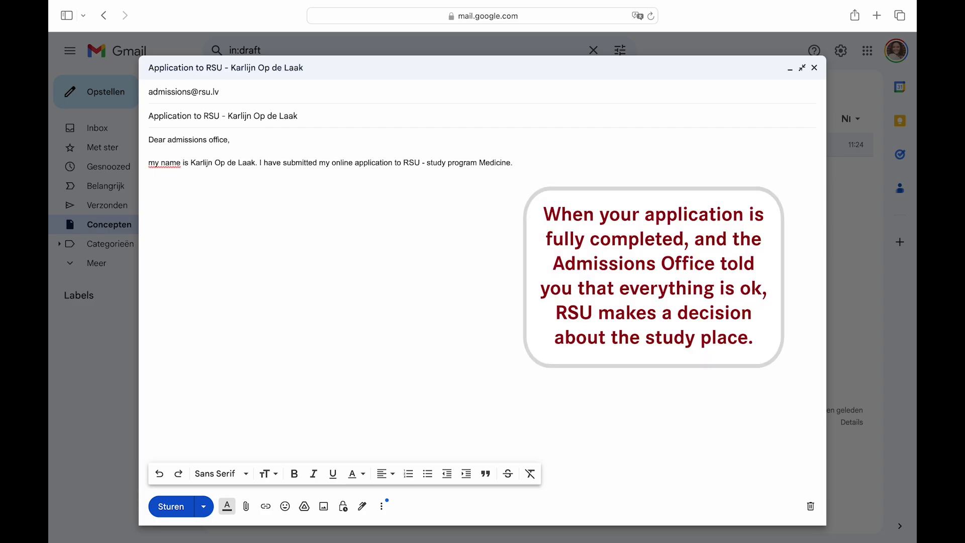
pyautogui.write('My applicati')
pyautogui.write('on ID num')
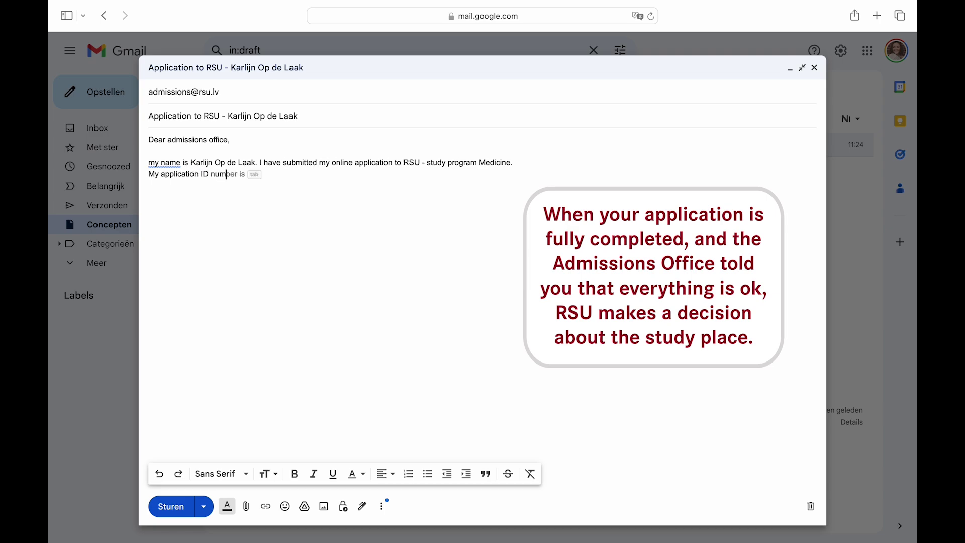
pyautogui.write('ber is: ')
pyautogui.write('........  ')
pyautogui.write('Kind regards,')
pyautogui.press('Return')
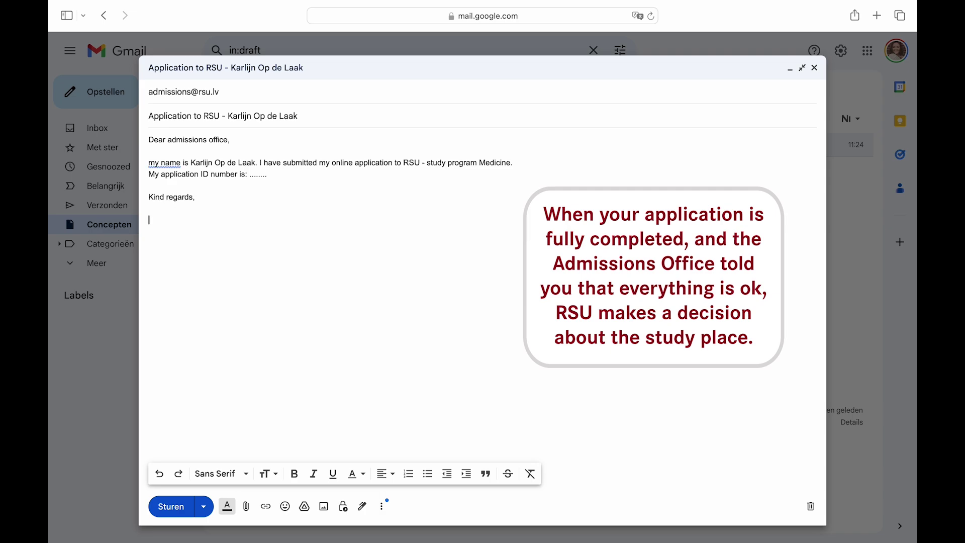